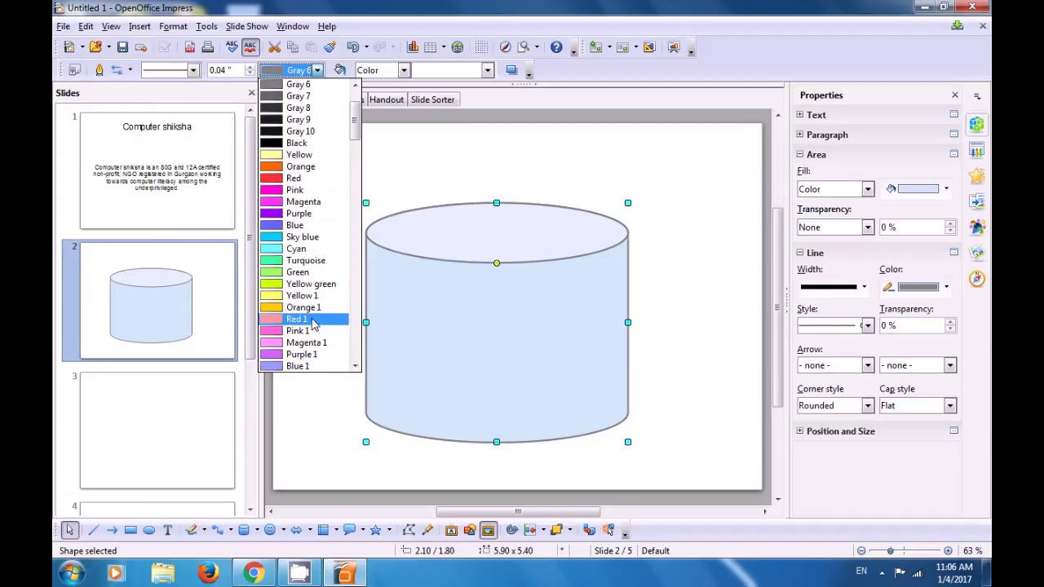
Step: Scroll the Line Color list and set the cylinder's outline to Blue 9
{"action": "scroll", "coordinate": [312, 335], "scroll_direction": "down", "scroll_amount": 5}
{"action": "scroll", "coordinate": [312, 325], "scroll_direction": "down", "scroll_amount": 10}
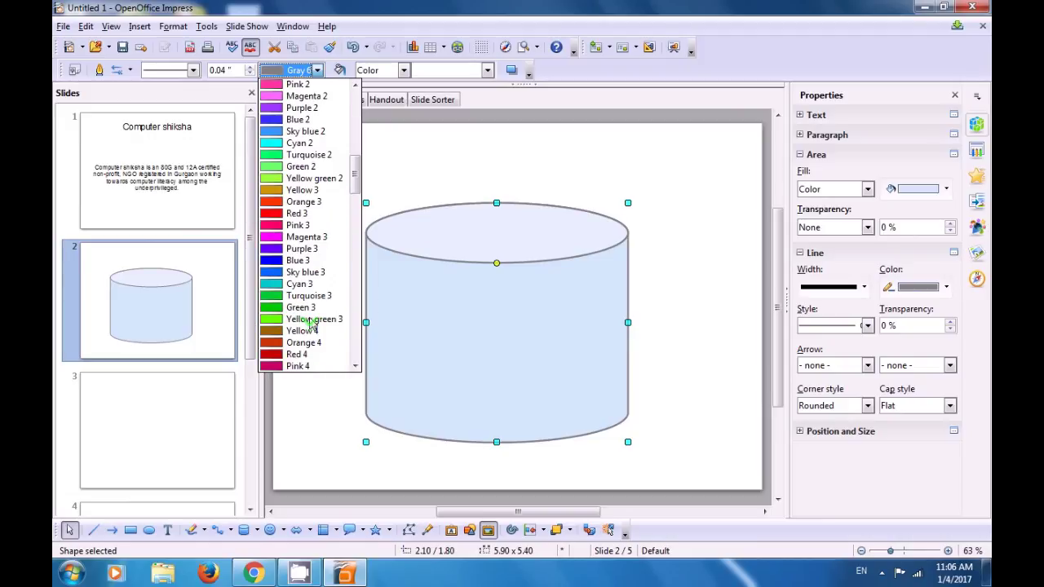
{"action": "scroll", "coordinate": [312, 324], "scroll_direction": "down", "scroll_amount": 4}
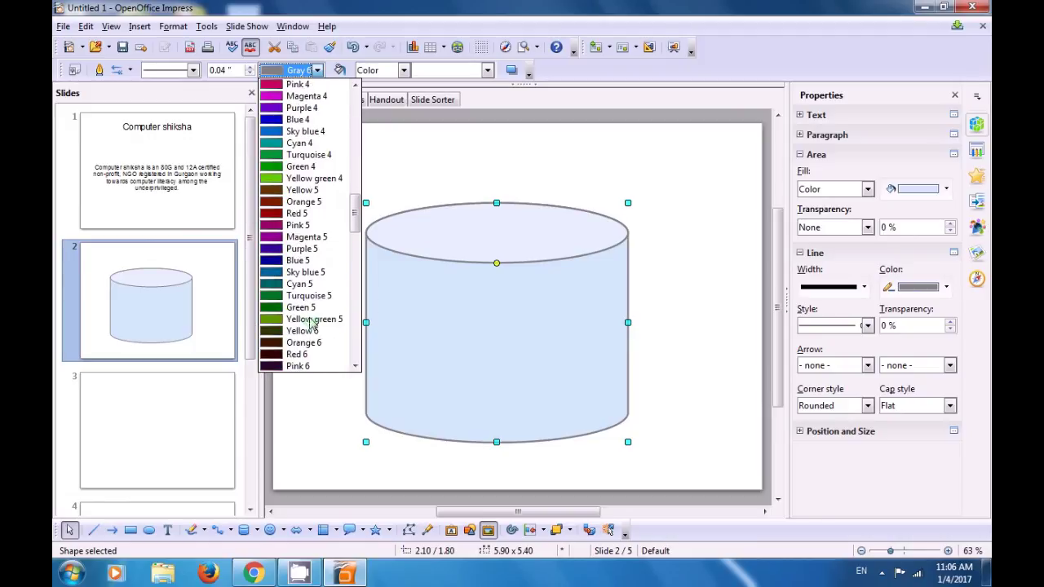
{"action": "scroll", "coordinate": [313, 325], "scroll_direction": "down", "scroll_amount": 1}
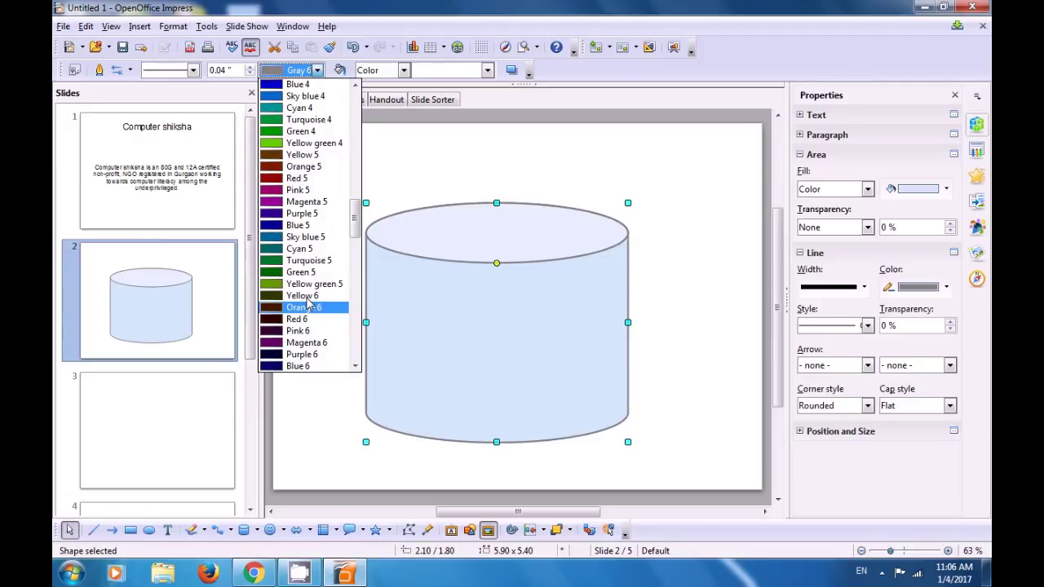
{"action": "scroll", "coordinate": [313, 318], "scroll_direction": "down", "scroll_amount": 10}
{"action": "scroll", "coordinate": [314, 311], "scroll_direction": "down", "scroll_amount": 5}
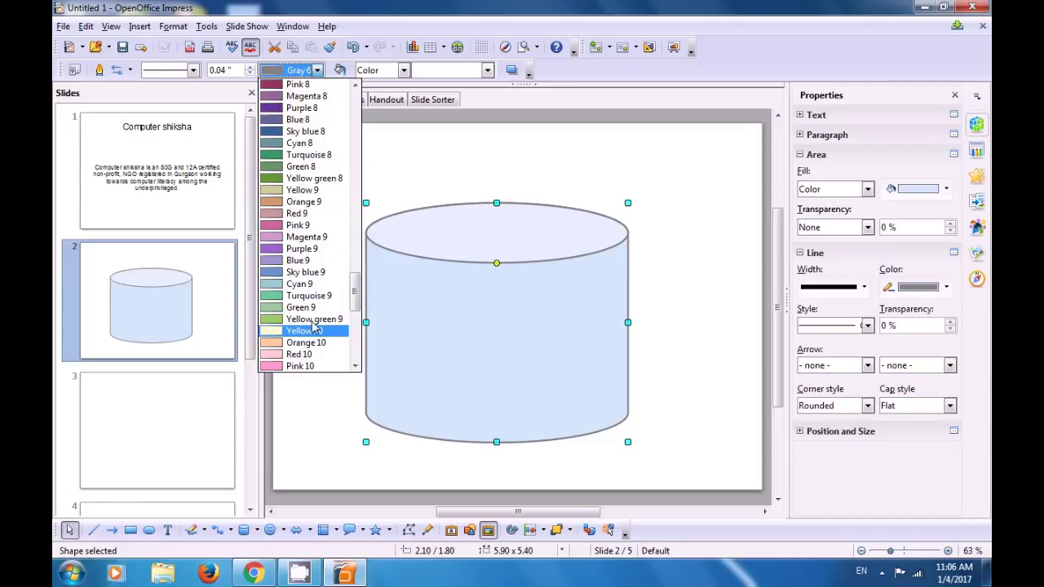
{"action": "left_click", "coordinate": [308, 261]}
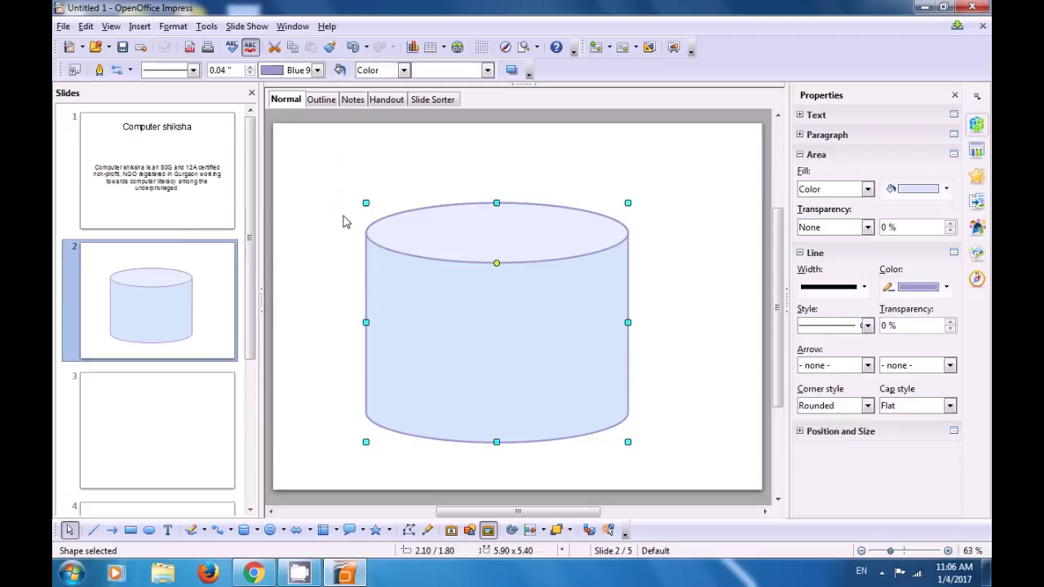
Step: Set the cylinder's area fill to Bitmap with the Artificial Turf texture, then deselect it
{"action": "left_click", "coordinate": [403, 70]}
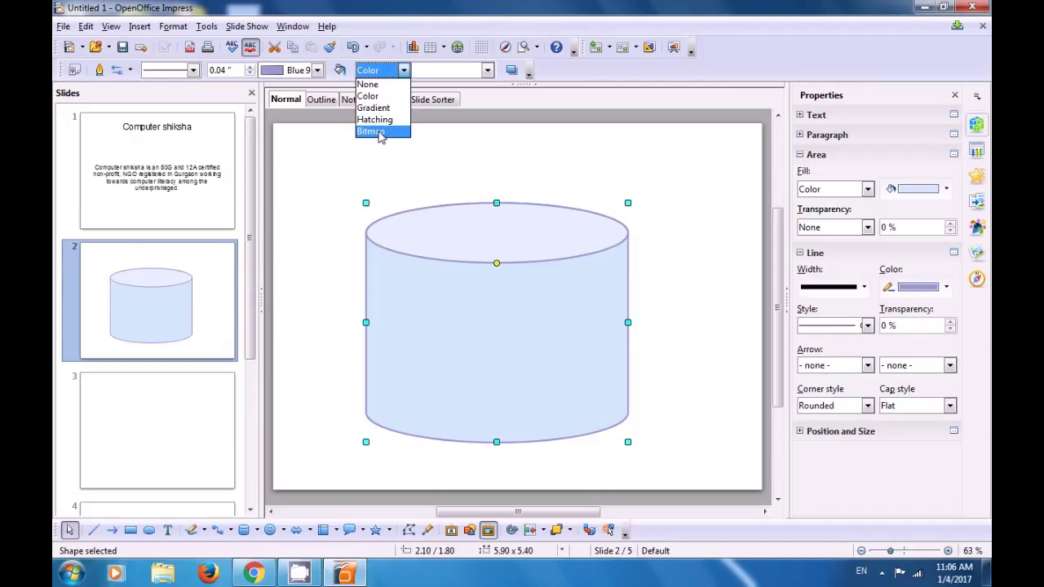
{"action": "key", "text": "Escape"}
{"action": "key", "text": "Down"}
{"action": "key", "text": "Down"}
{"action": "key", "text": "Down"}
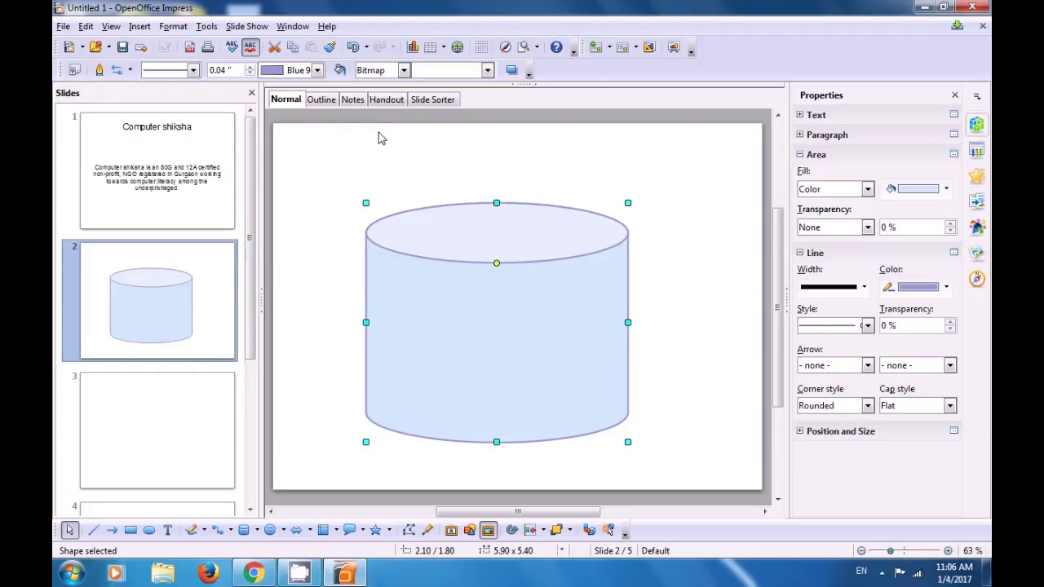
{"action": "left_click", "coordinate": [487, 72]}
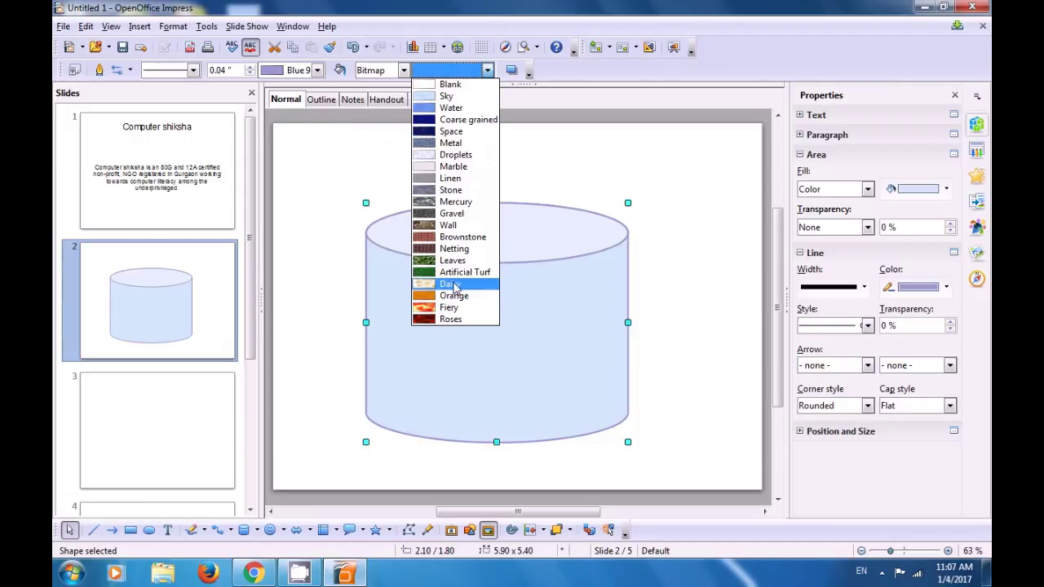
{"action": "left_click", "coordinate": [455, 279]}
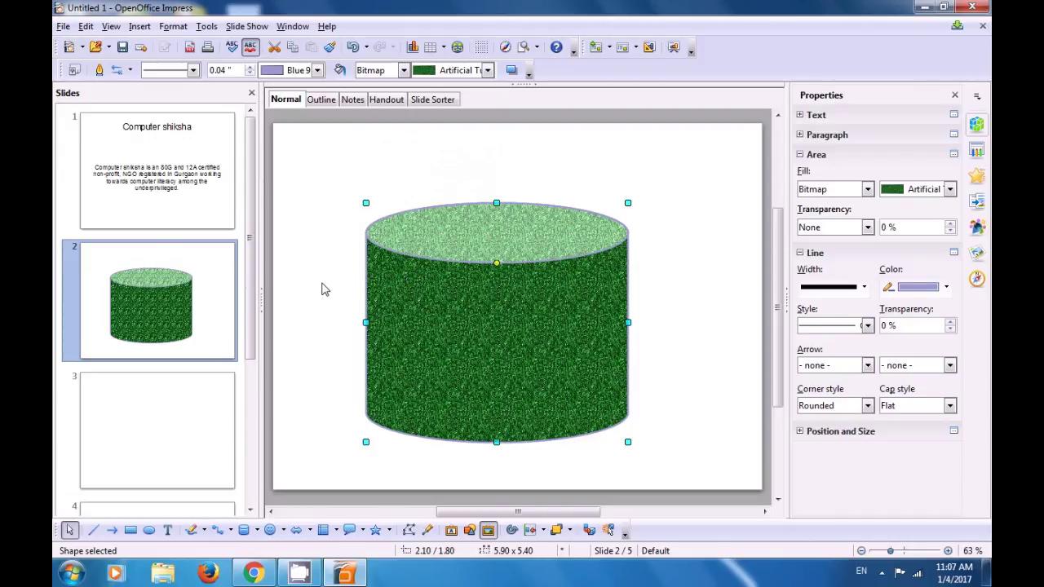
{"action": "left_click", "coordinate": [322, 290]}
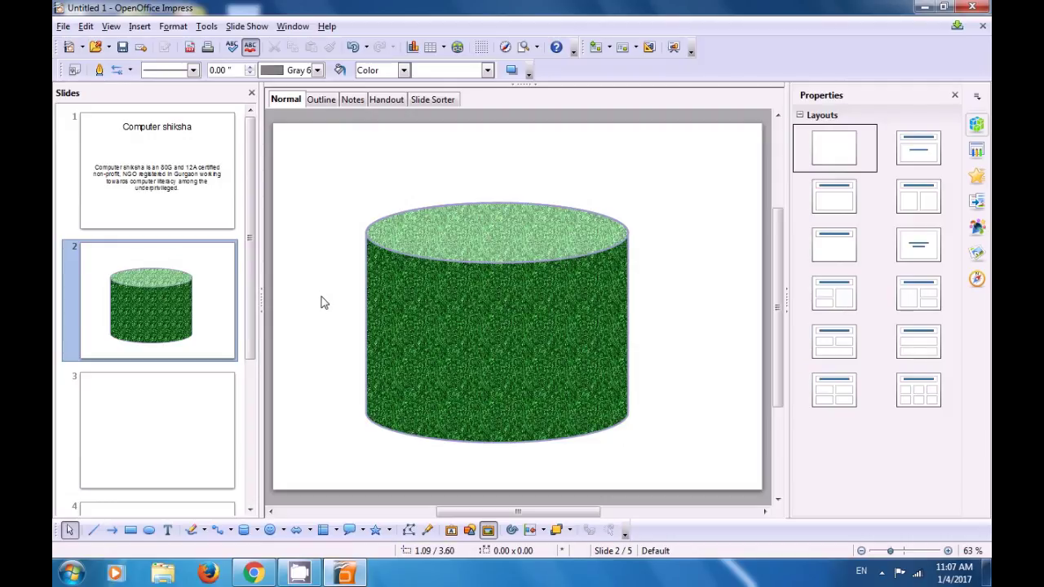
Step: Give slide 3 the Blank Slide layout and choose the Diamond Bevel symbol shape
{"action": "left_click", "coordinate": [166, 421]}
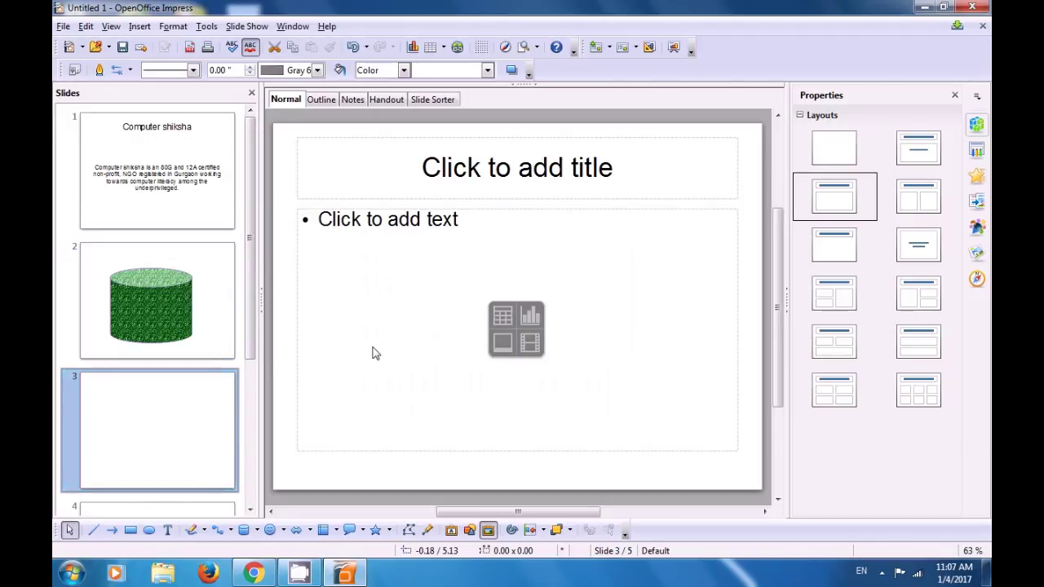
{"action": "left_click", "coordinate": [826, 158]}
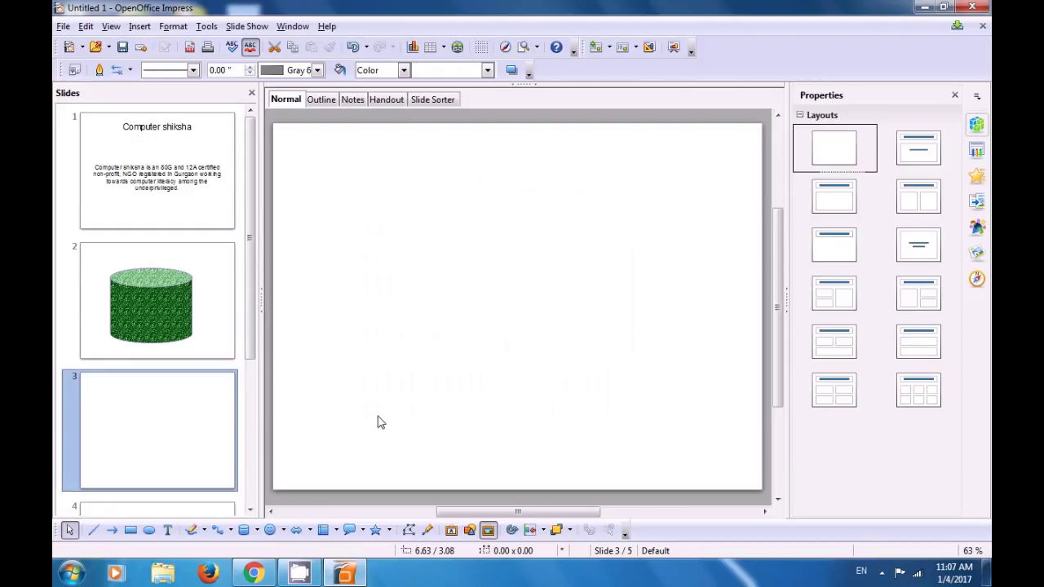
{"action": "left_click", "coordinate": [284, 531]}
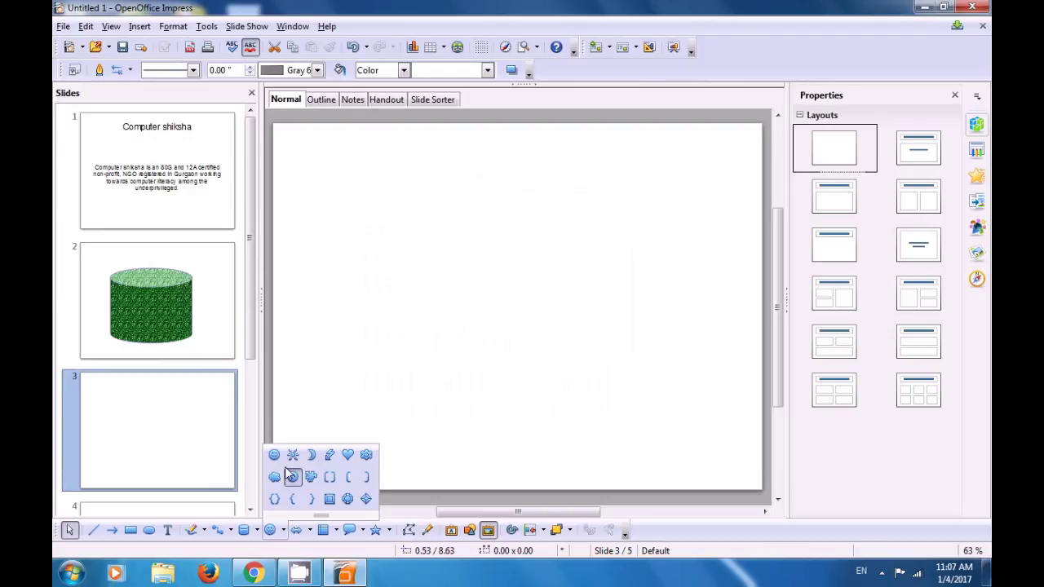
{"action": "left_click", "coordinate": [366, 502]}
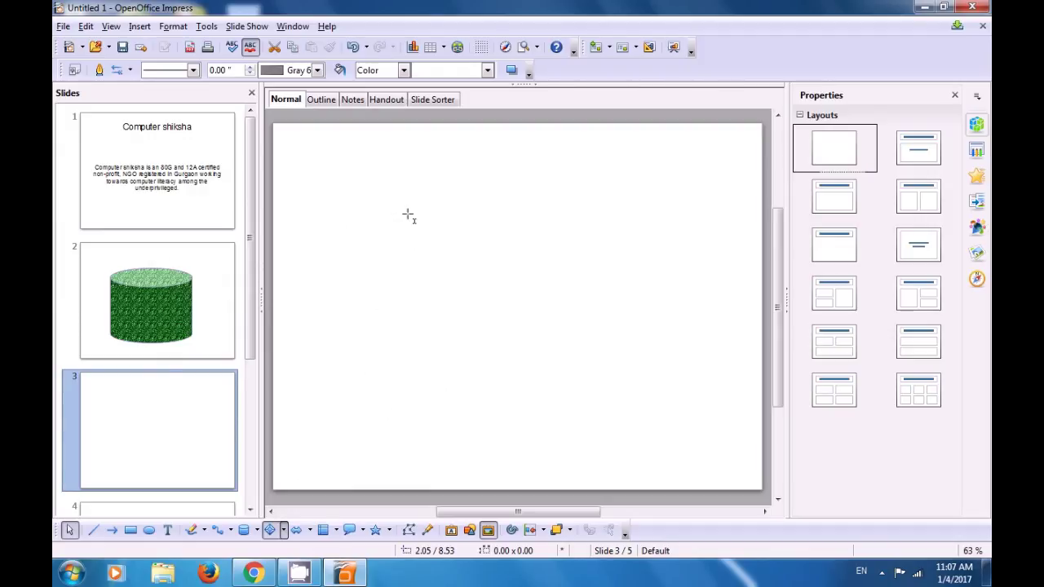
Step: Draw a Diamond Bevel in the middle of slide 3 with a dotted 0.04" outline
{"action": "left_click_drag", "start_coordinate": [405, 208], "coordinate": [614, 394]}
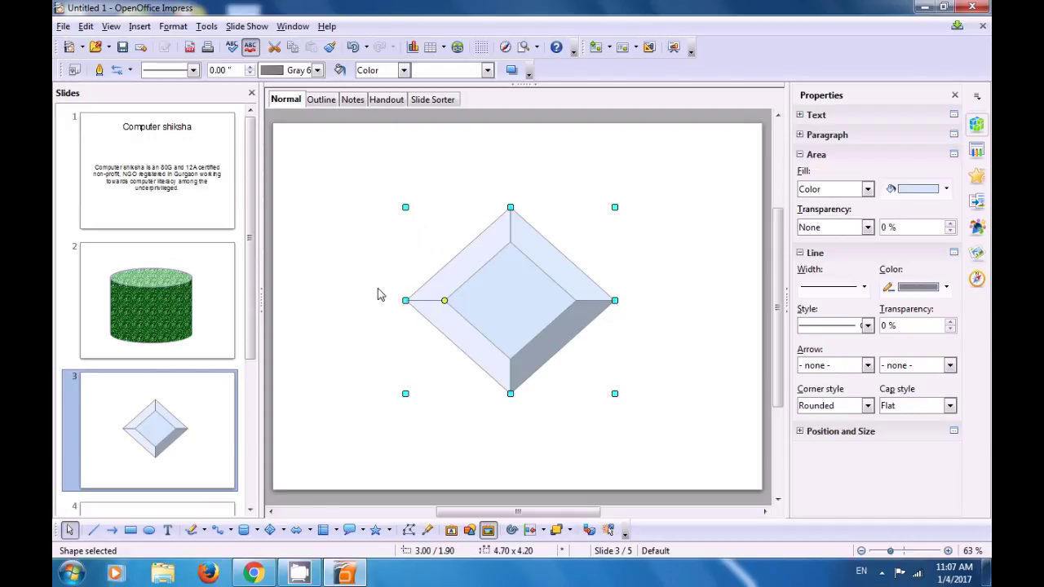
{"action": "left_click", "coordinate": [193, 71]}
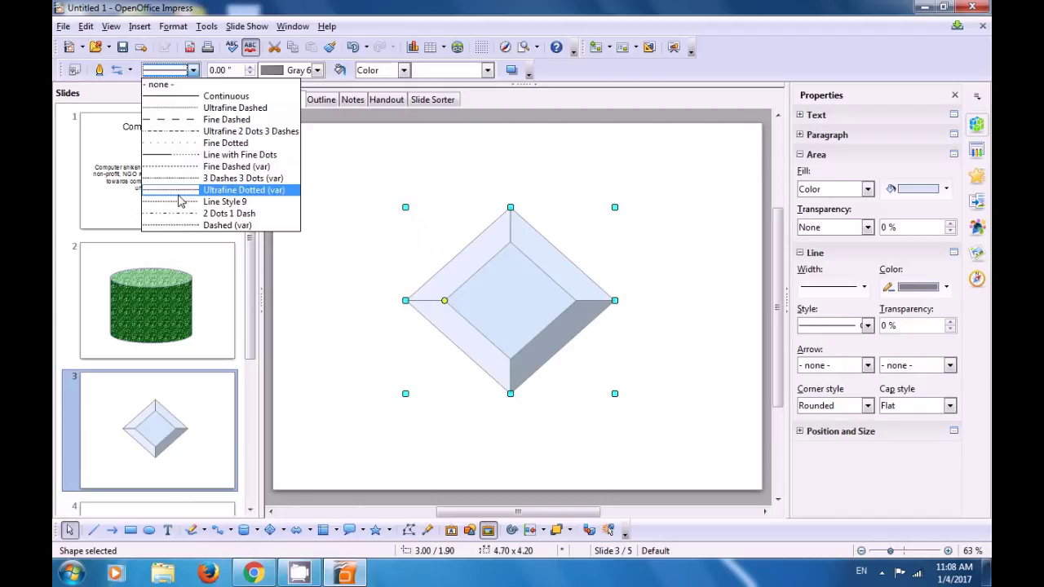
{"action": "left_click", "coordinate": [180, 201]}
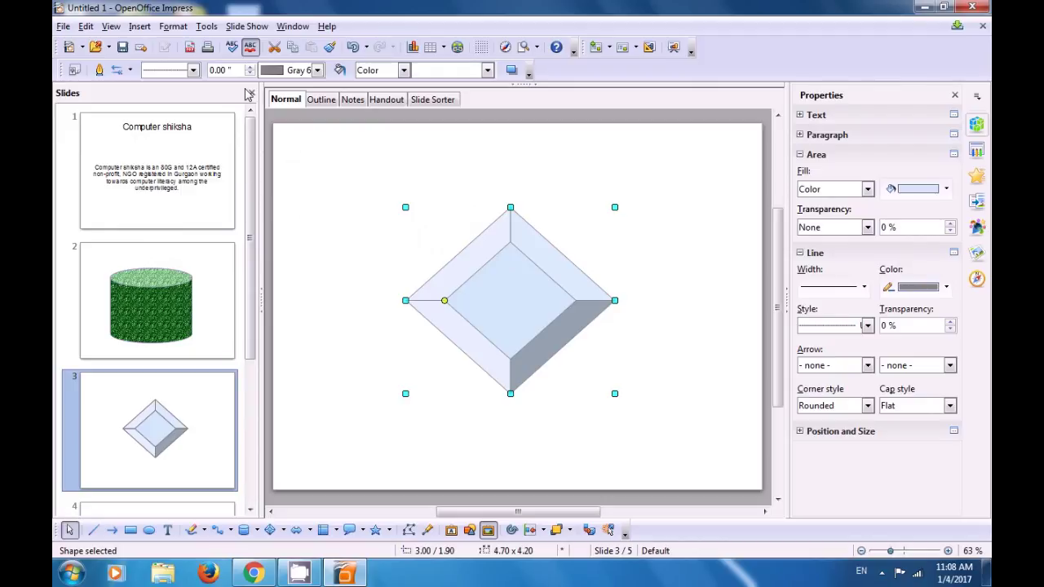
{"action": "left_click", "coordinate": [252, 68]}
{"action": "left_click", "coordinate": [252, 67]}
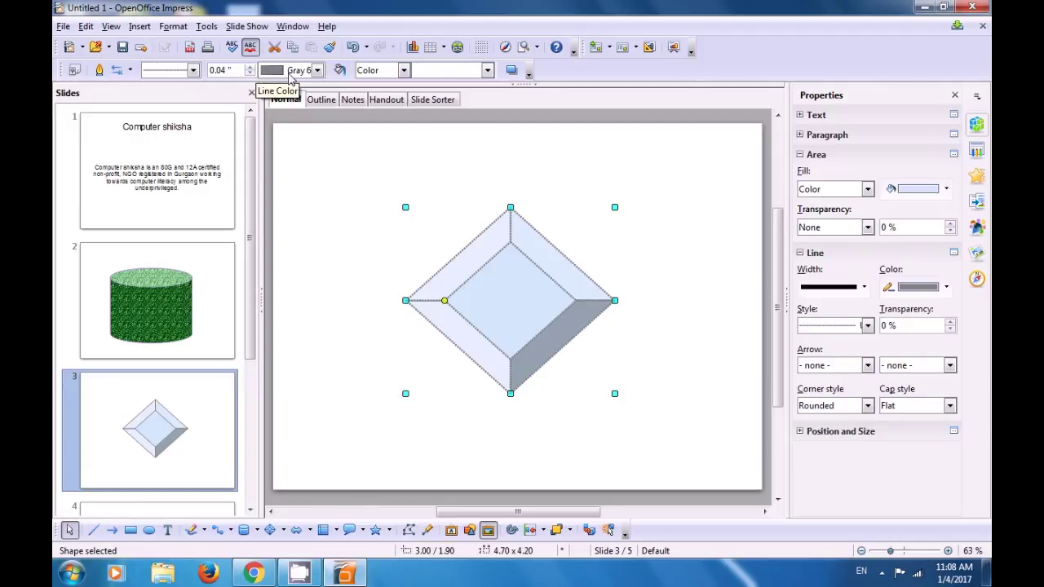
Step: Make the diamond's outline black, then browse bitmap fills without choosing one
{"action": "left_click", "coordinate": [317, 70]}
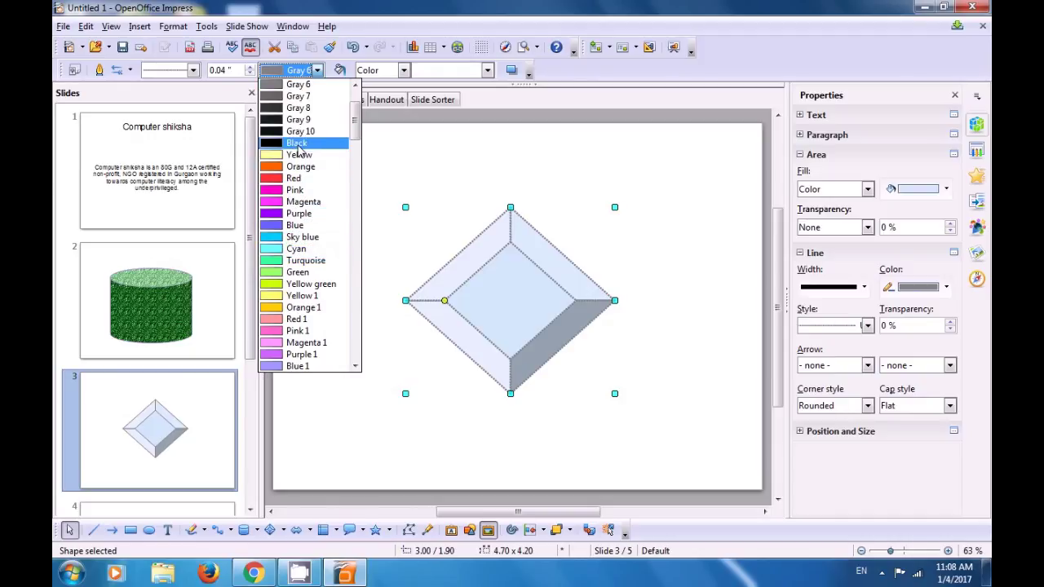
{"action": "left_click", "coordinate": [298, 144]}
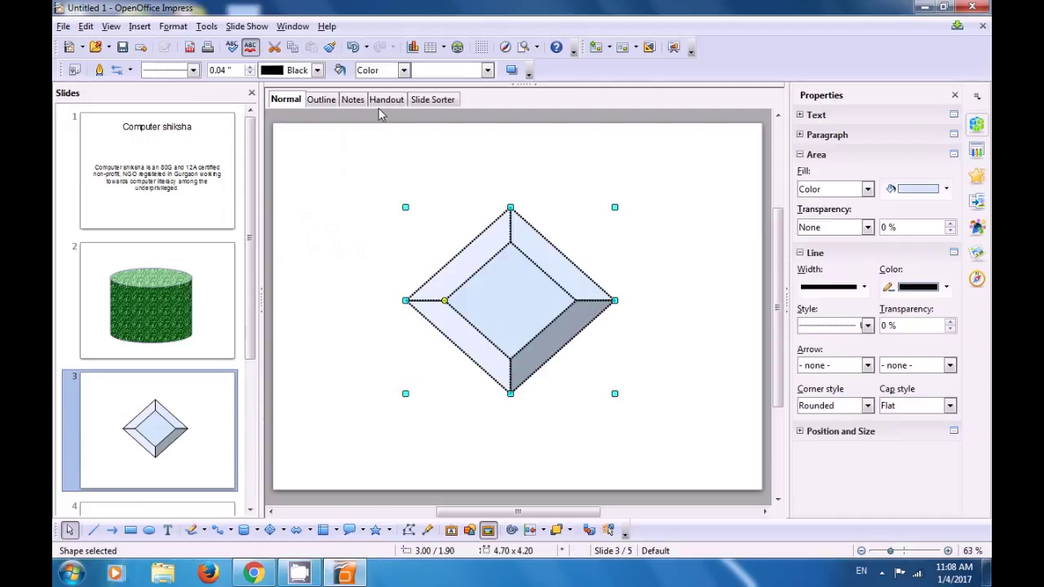
{"action": "left_click", "coordinate": [403, 71]}
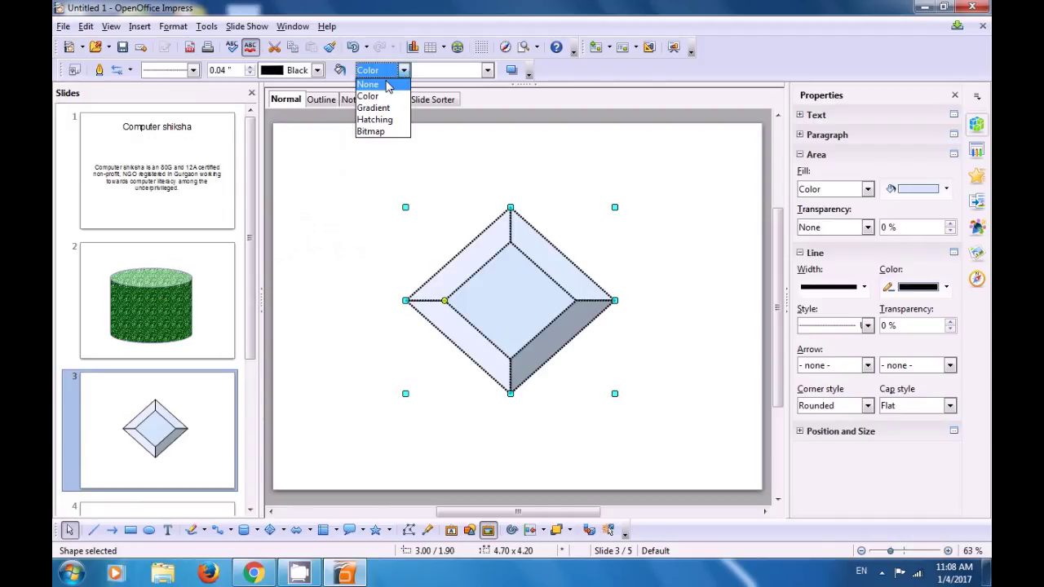
{"action": "left_click", "coordinate": [378, 133]}
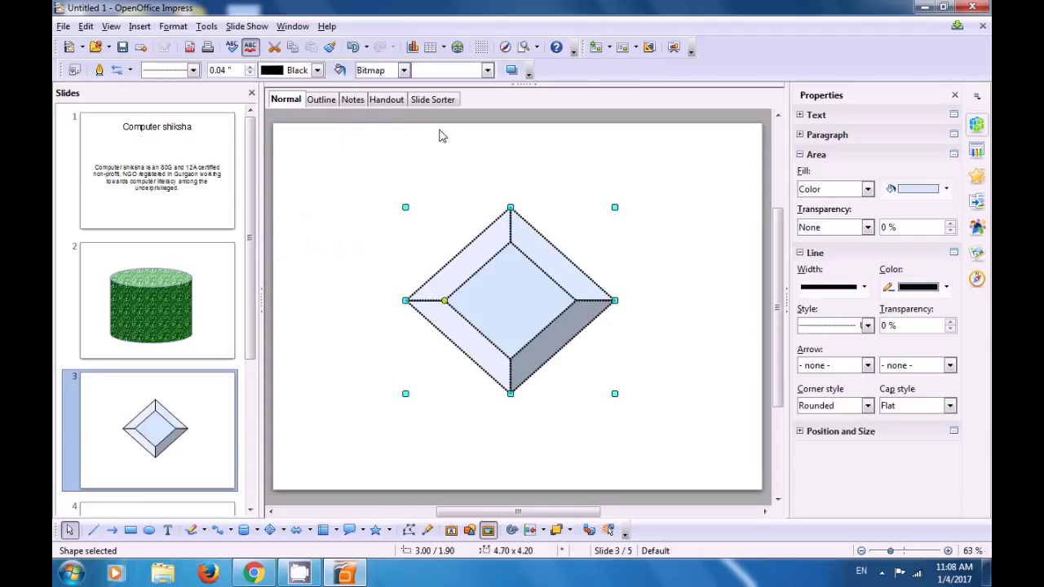
{"action": "left_click", "coordinate": [487, 71]}
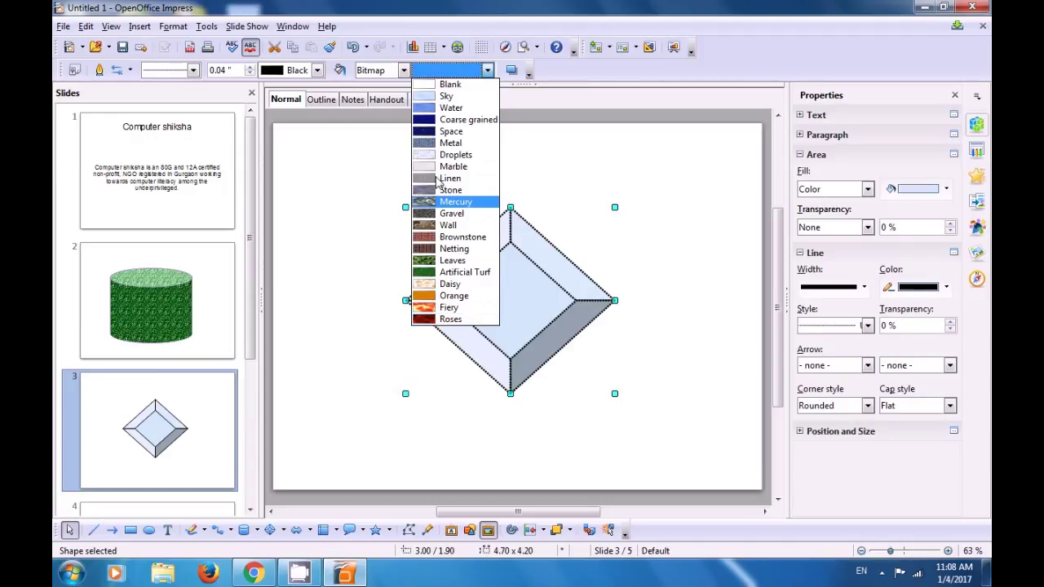
{"action": "left_click", "coordinate": [404, 71]}
Step: Switch the diamond's fill to Gradient, choose Night, and deselect it
{"action": "left_click", "coordinate": [404, 71]}
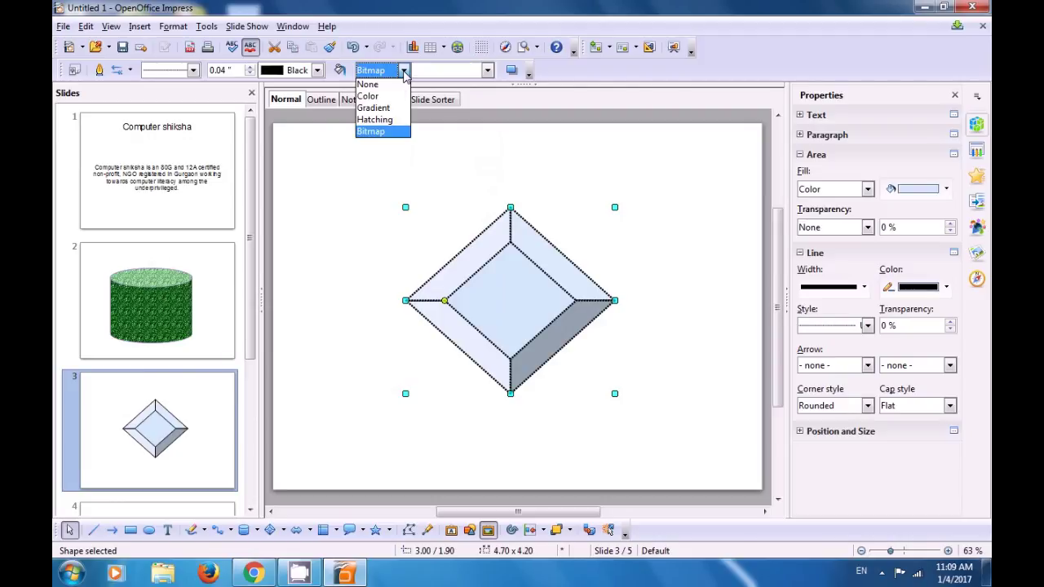
{"action": "left_click", "coordinate": [387, 105]}
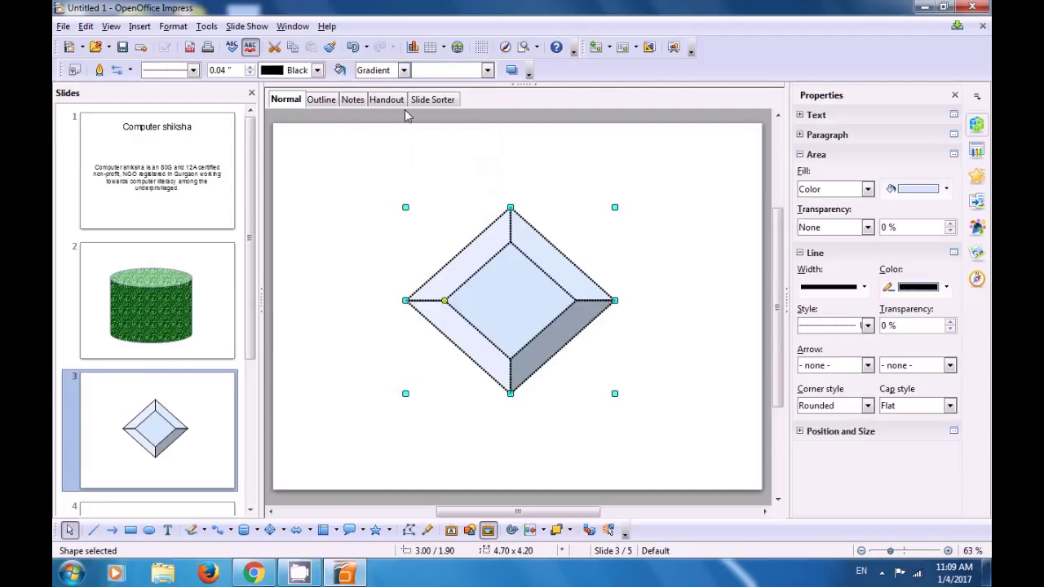
{"action": "left_click", "coordinate": [487, 71]}
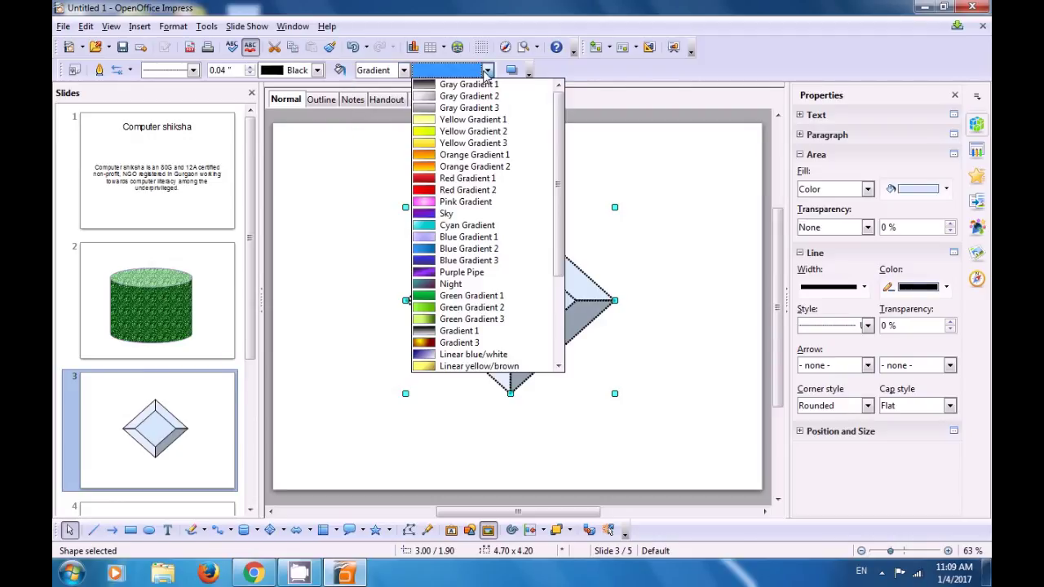
{"action": "scroll", "coordinate": [461, 163], "scroll_direction": "down", "scroll_amount": 2}
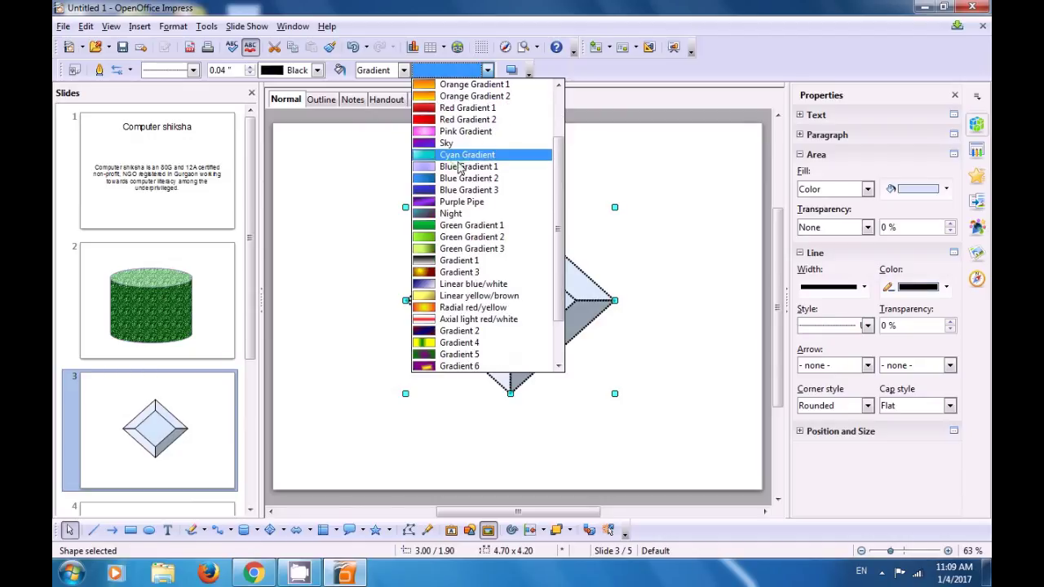
{"action": "scroll", "coordinate": [459, 167], "scroll_direction": "down", "scroll_amount": 1}
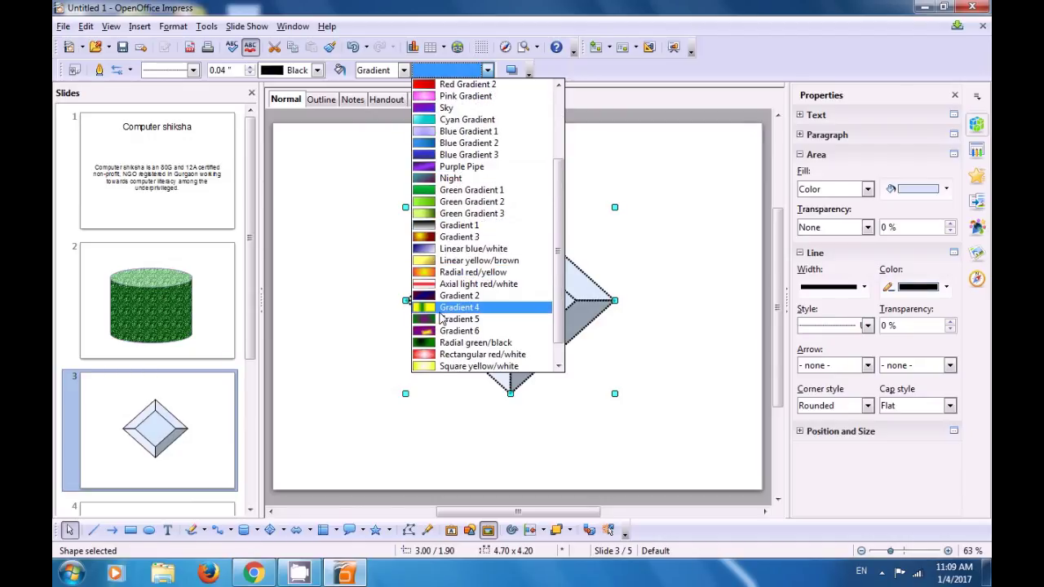
{"action": "scroll", "coordinate": [447, 343], "scroll_direction": "down", "scroll_amount": 1}
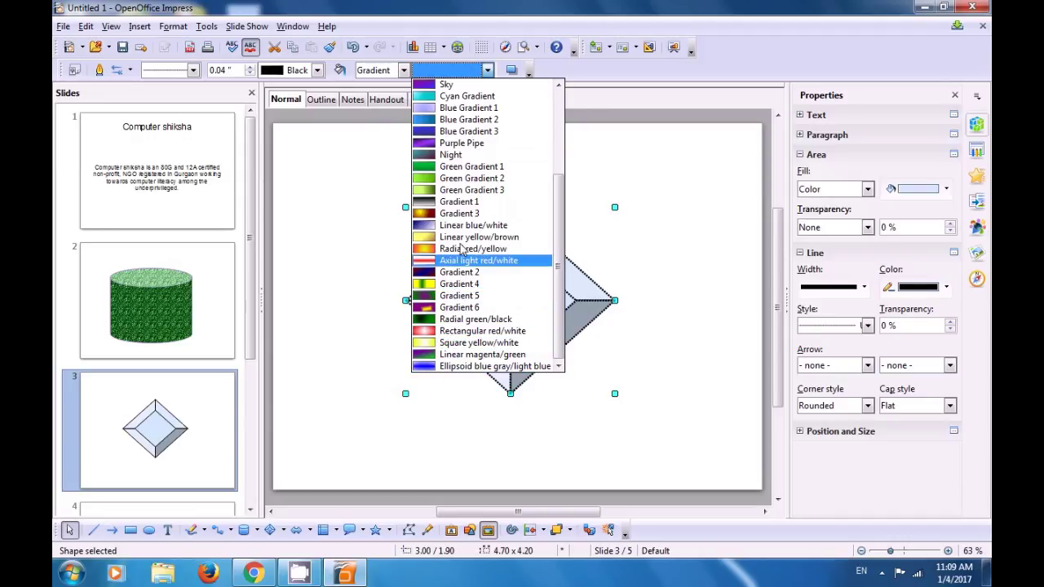
{"action": "left_click", "coordinate": [457, 155]}
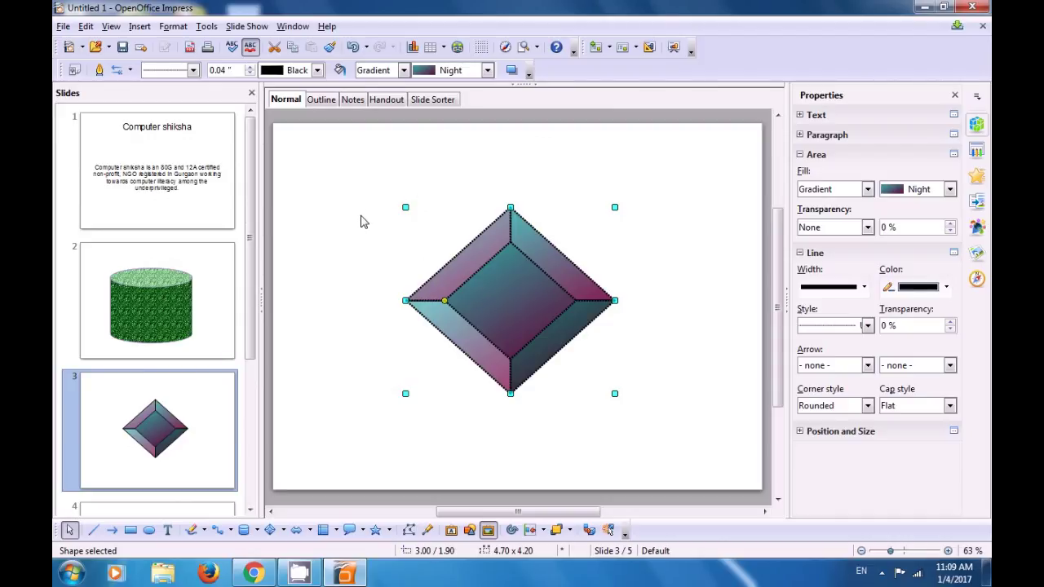
{"action": "left_click", "coordinate": [363, 222]}
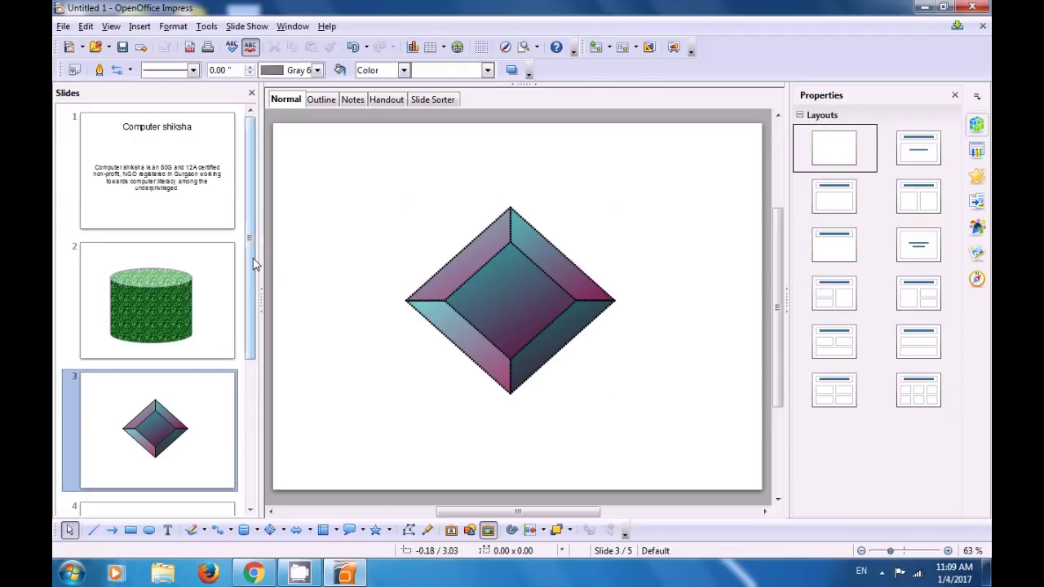
Step: Select slide 4 and apply the Blank Slide layout
{"action": "scroll", "coordinate": [257, 294], "scroll_direction": "down", "scroll_amount": 3}
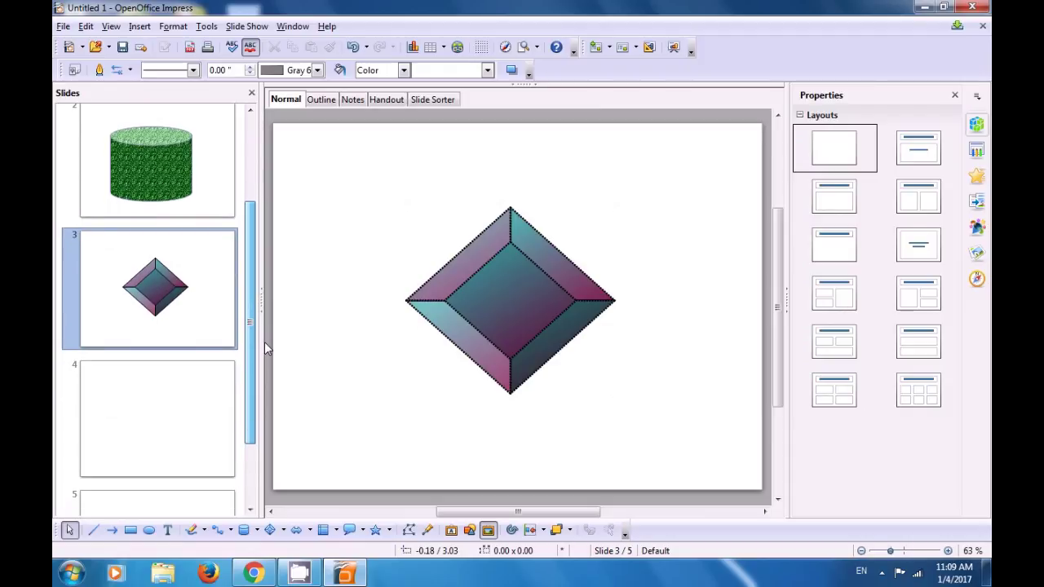
{"action": "left_click", "coordinate": [206, 406]}
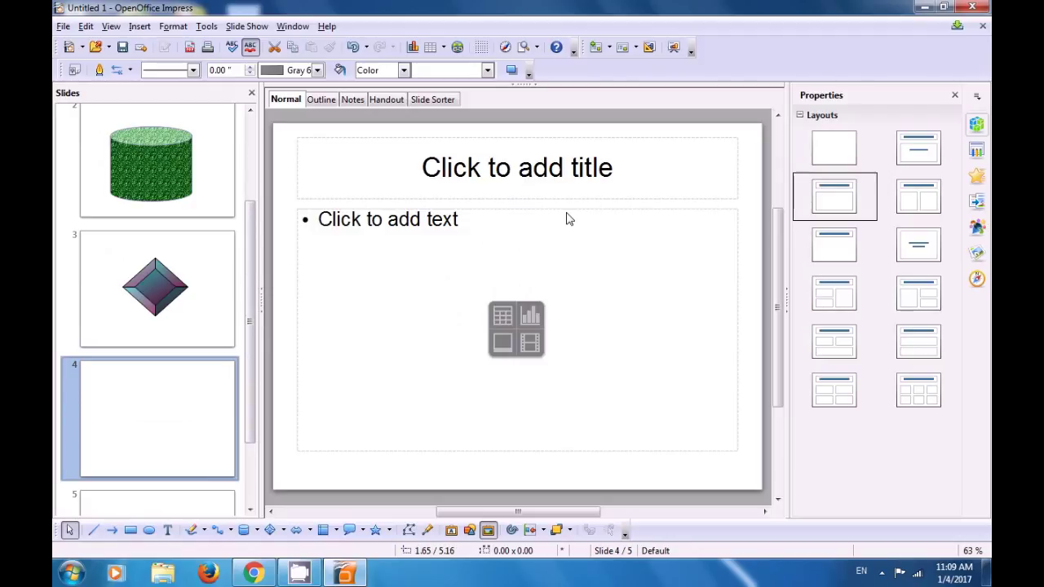
{"action": "left_click", "coordinate": [826, 154]}
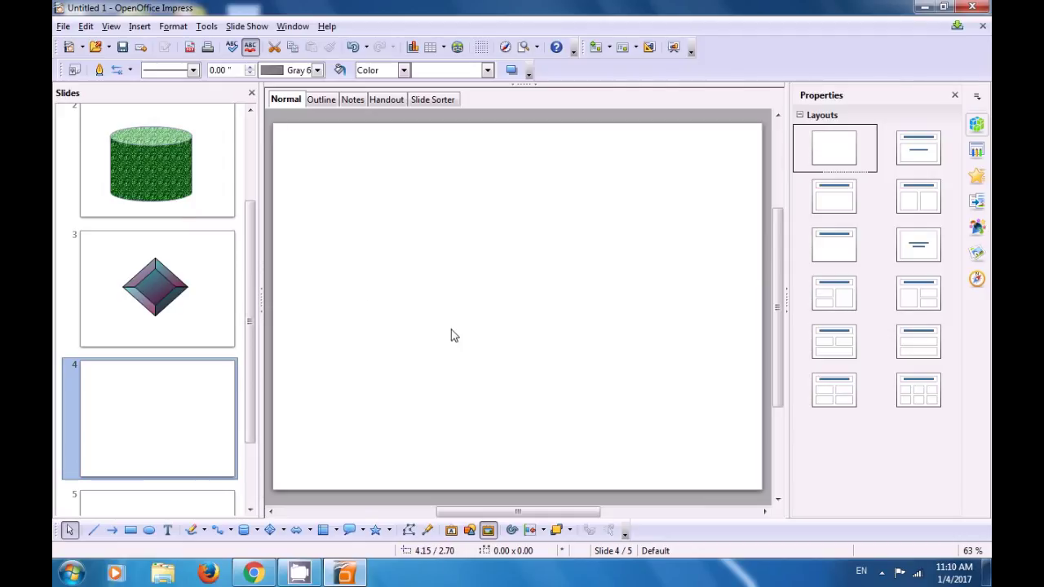
Step: Open the Gallery's Symbols theme and right-click the Icon-Network02 globe clipart
{"action": "left_click", "coordinate": [490, 539]}
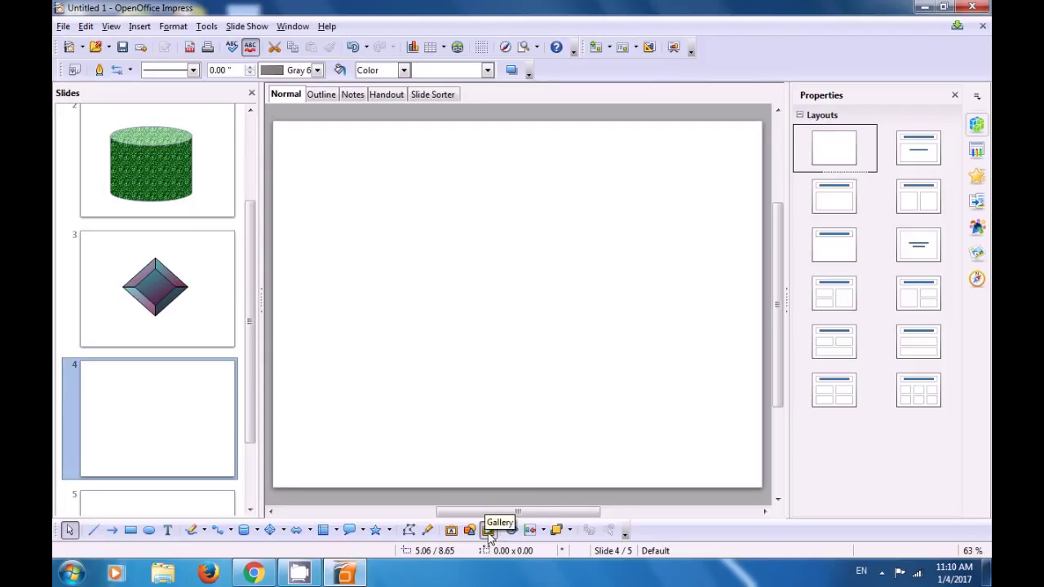
{"action": "left_click", "coordinate": [488, 531]}
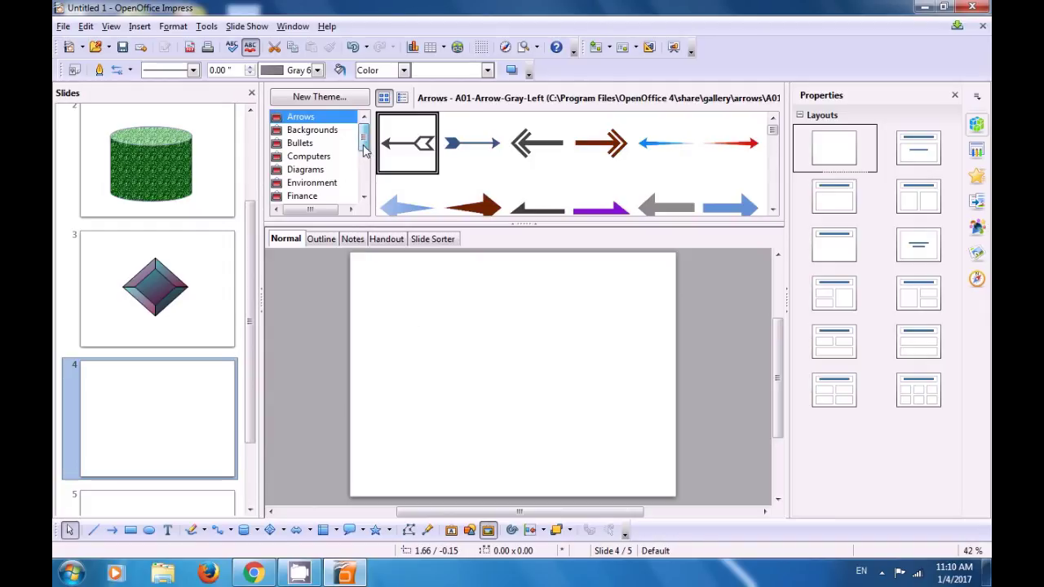
{"action": "scroll", "coordinate": [363, 151], "scroll_direction": "down", "scroll_amount": 3}
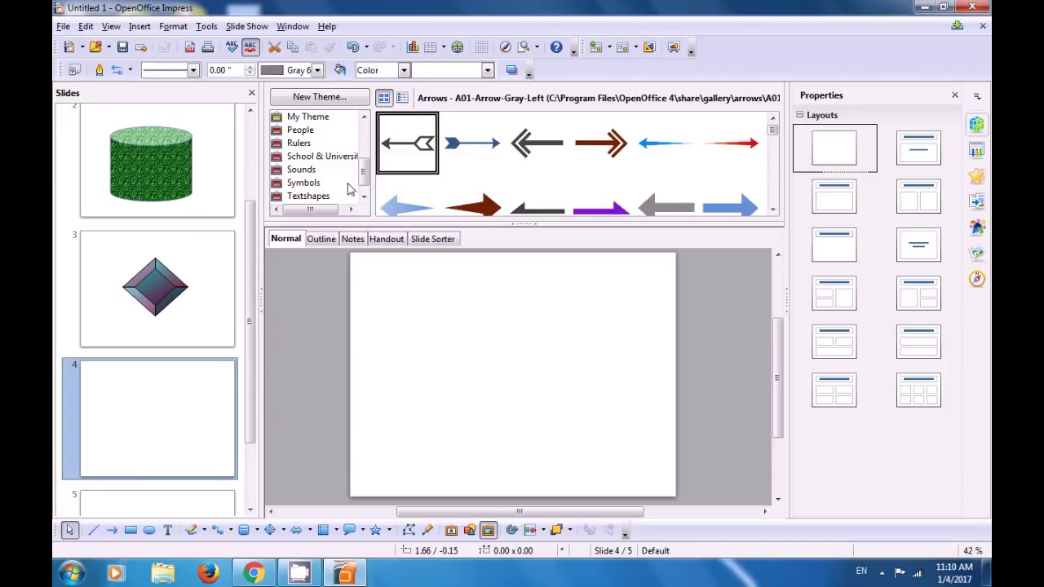
{"action": "scroll", "coordinate": [362, 171], "scroll_direction": "down", "scroll_amount": 1}
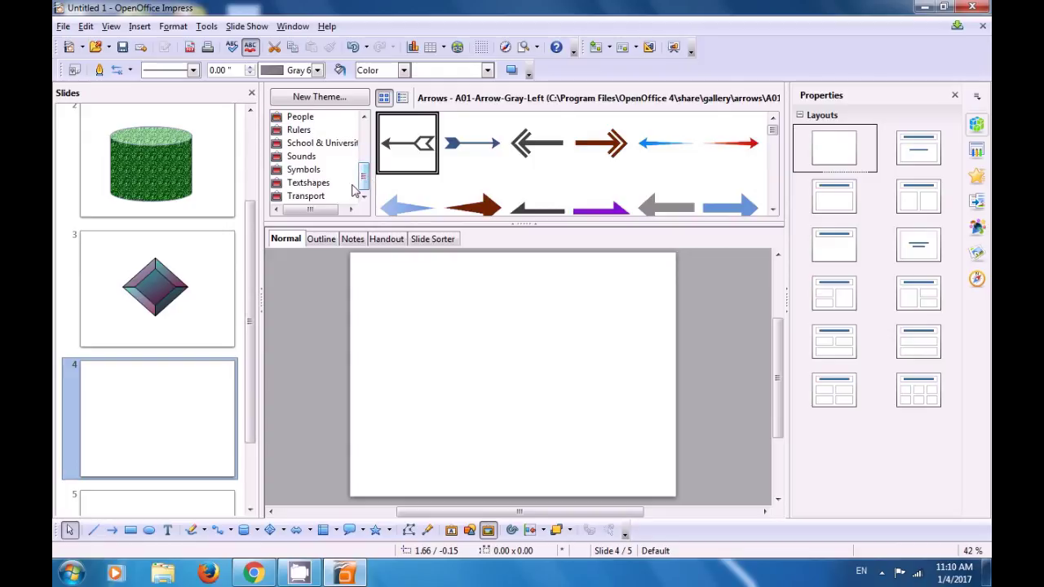
{"action": "left_click", "coordinate": [311, 181]}
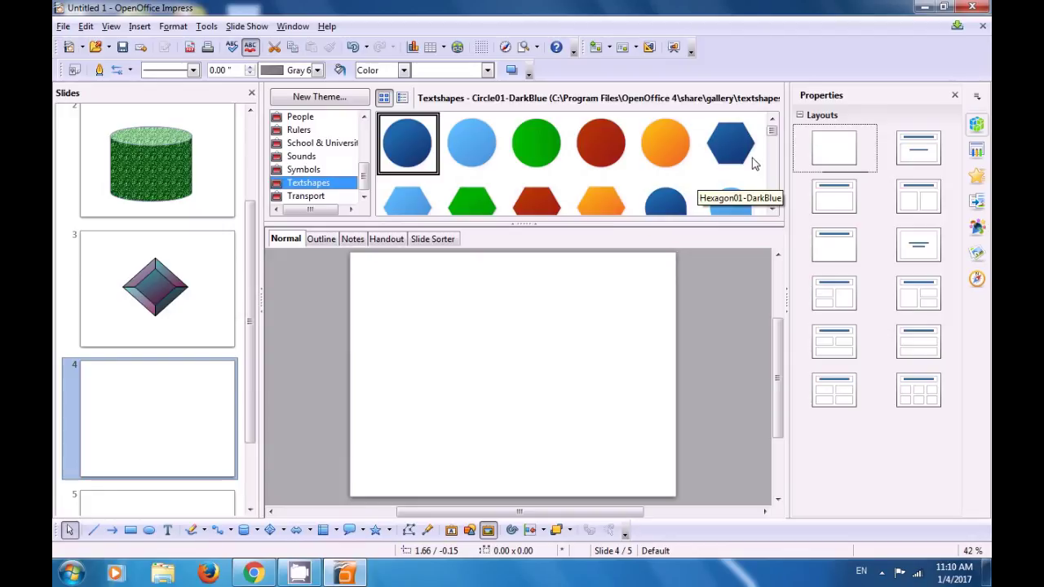
{"action": "left_click_drag", "start_coordinate": [771, 130], "coordinate": [776, 128]}
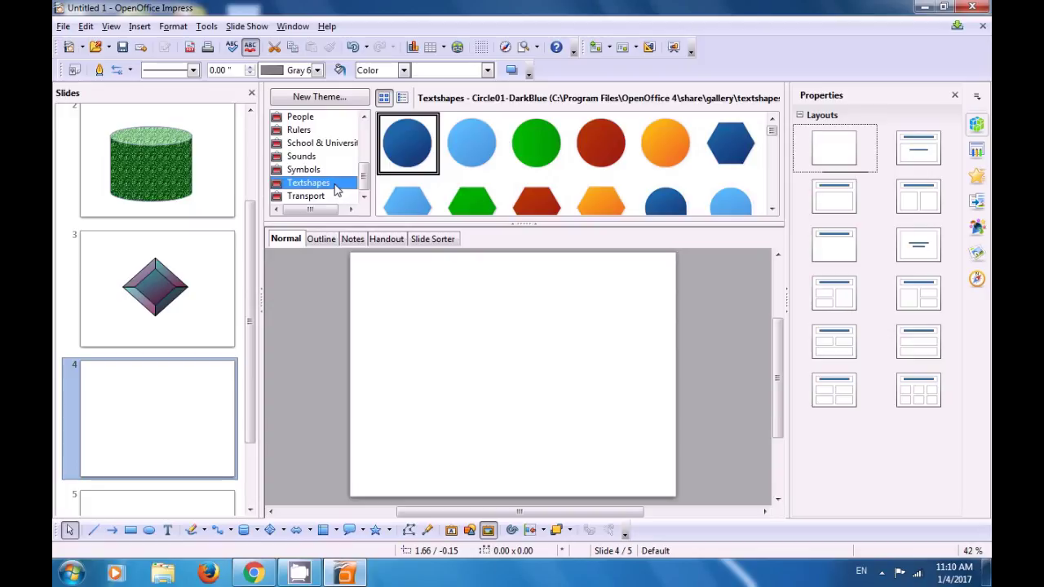
{"action": "left_click", "coordinate": [315, 171]}
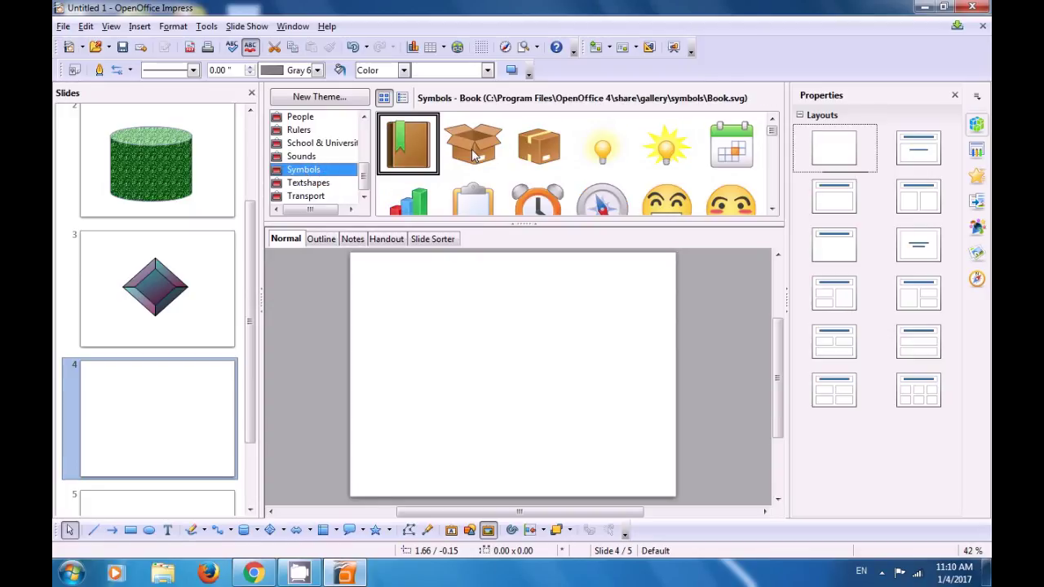
{"action": "mouse_move", "coordinate": [772, 137]}
{"action": "left_mouse_down"}
{"action": "mouse_move", "coordinate": [772, 207]}
{"action": "mouse_move", "coordinate": [771, 164]}
{"action": "left_mouse_up"}
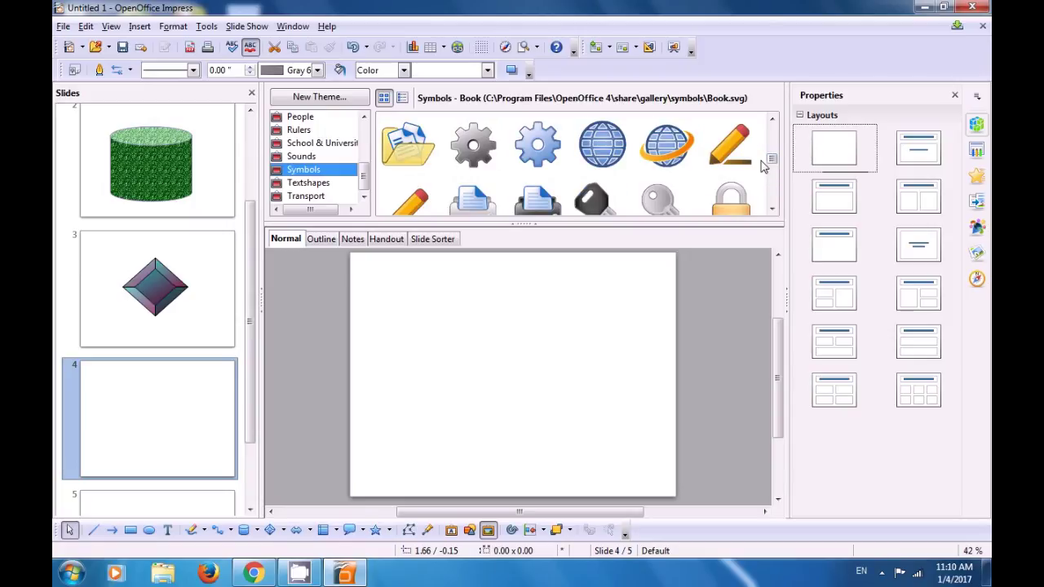
{"action": "left_click", "coordinate": [671, 155]}
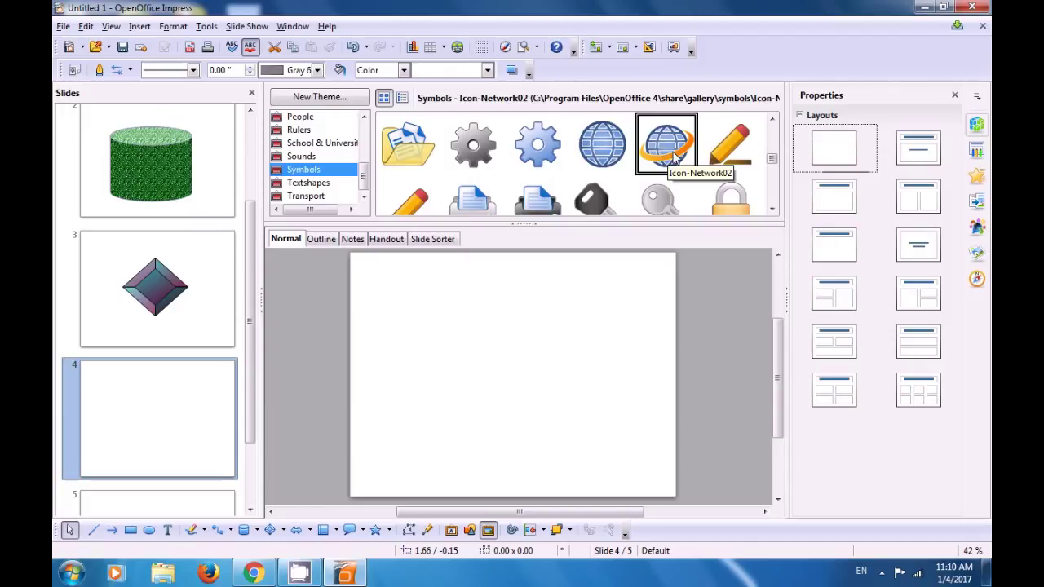
{"action": "right_click", "coordinate": [674, 160]}
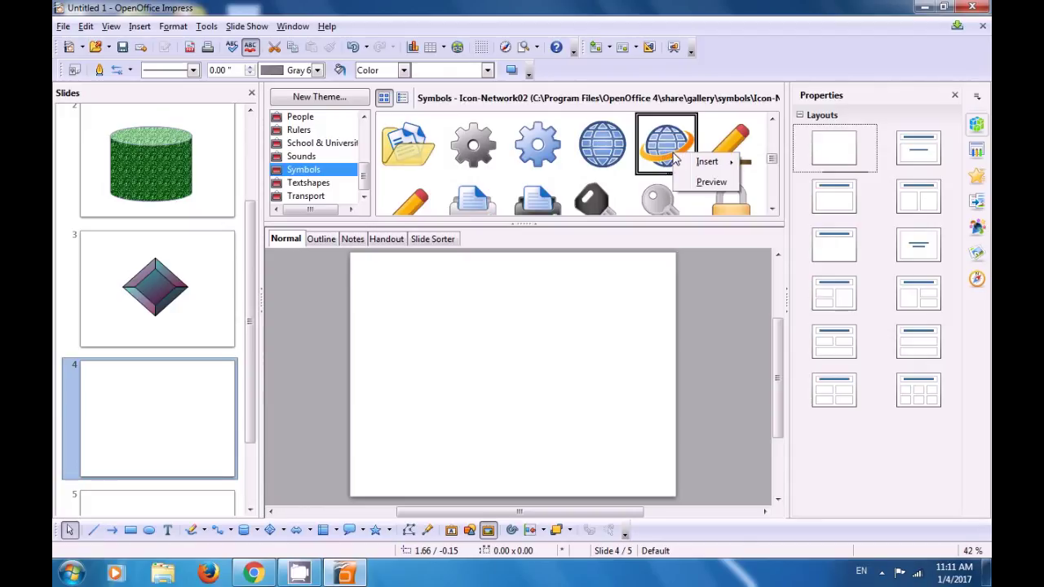
Step: Insert a copy of the globe clipart onto slide 4 and close the Gallery
{"action": "mouse_move", "coordinate": [686, 166]}
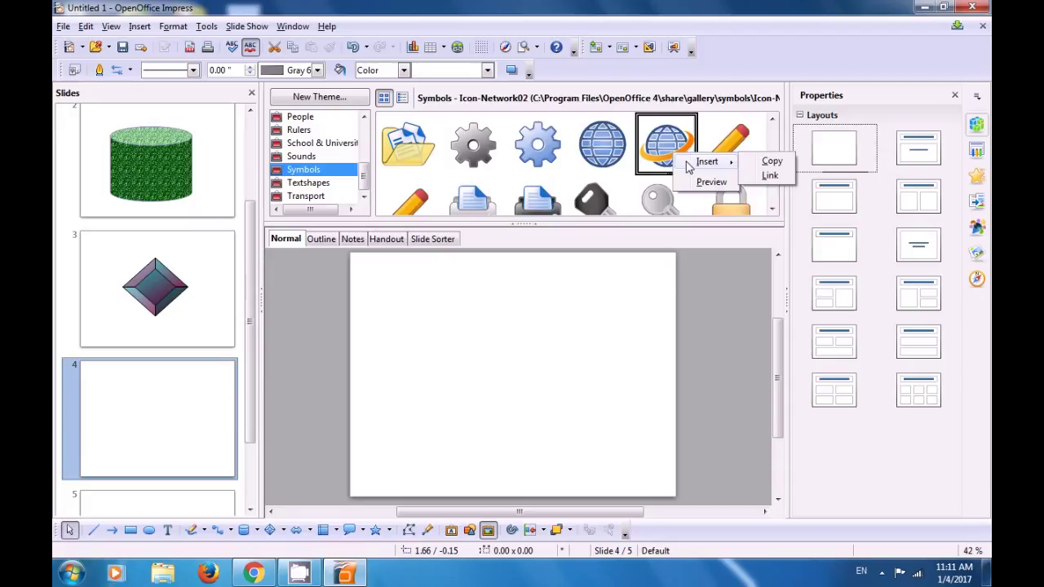
{"action": "left_click", "coordinate": [770, 163]}
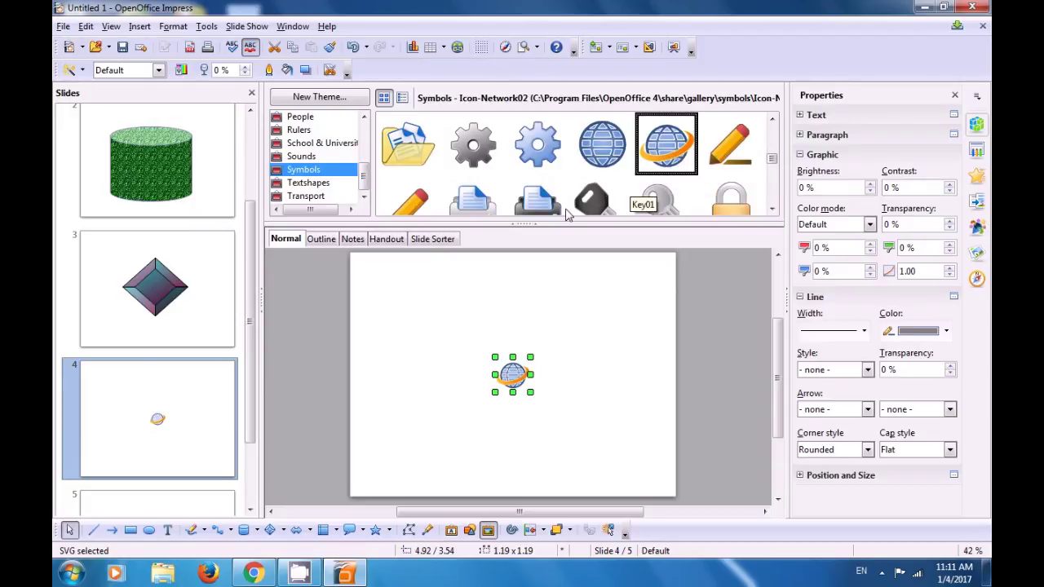
{"action": "left_click", "coordinate": [526, 226]}
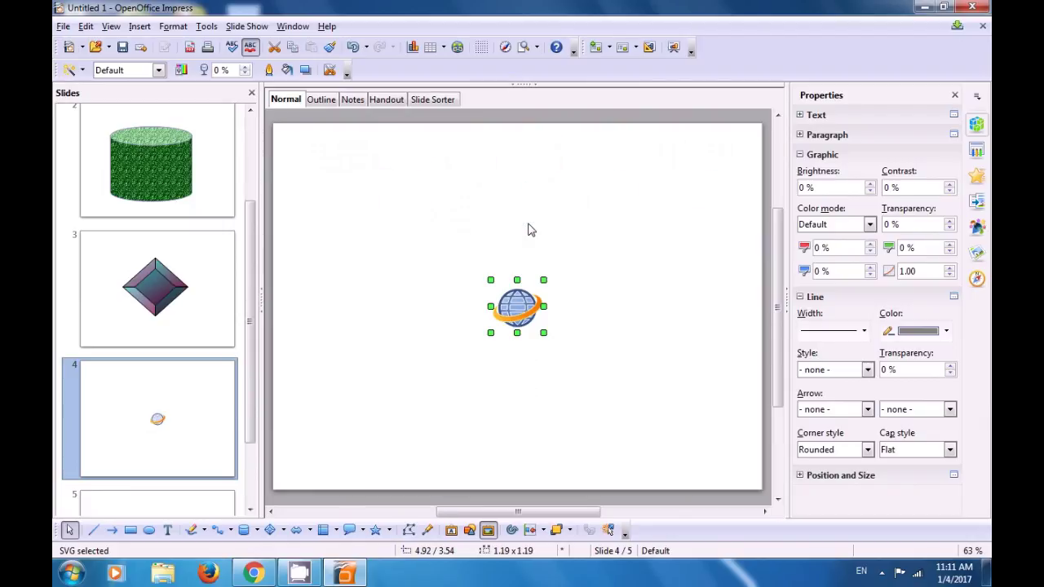
Step: Enlarge the globe from both corners and move it to the slide centre
{"action": "left_click", "coordinate": [584, 263]}
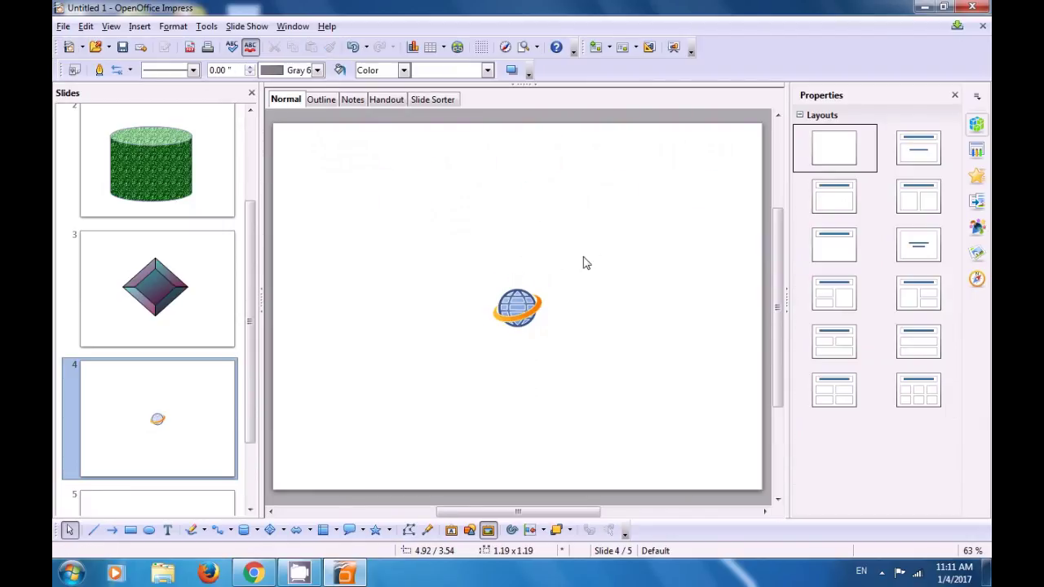
{"action": "left_click", "coordinate": [520, 315]}
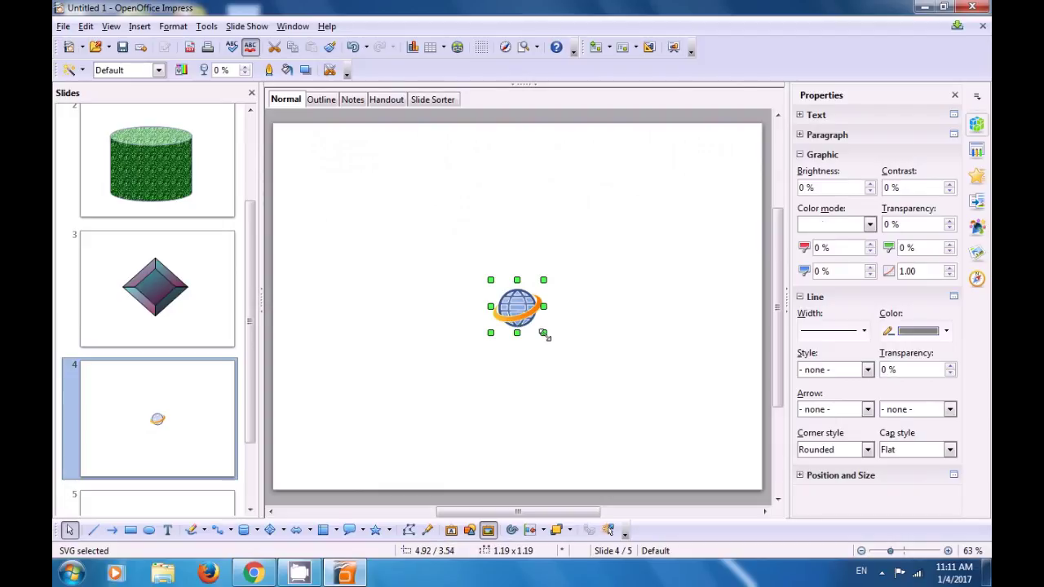
{"action": "left_click_drag", "start_coordinate": [544, 334], "coordinate": [655, 428]}
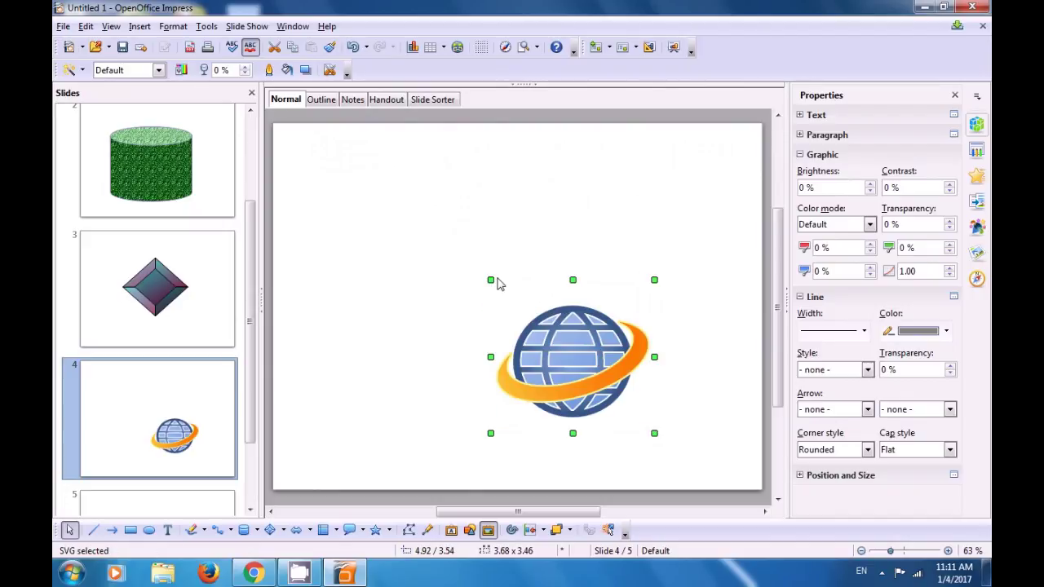
{"action": "left_click_drag", "start_coordinate": [490, 280], "coordinate": [403, 222]}
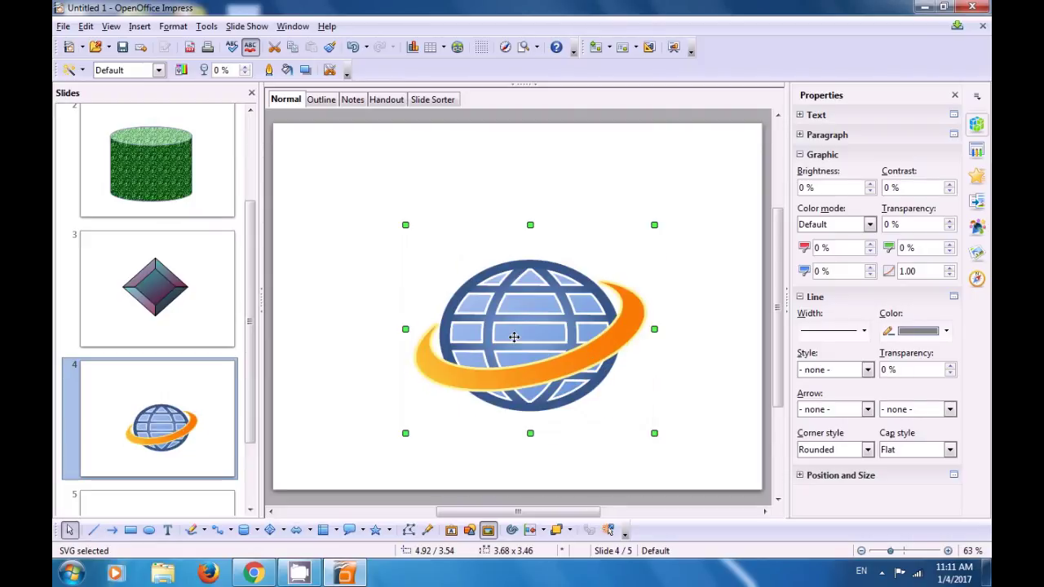
{"action": "left_click_drag", "start_coordinate": [538, 345], "coordinate": [521, 322]}
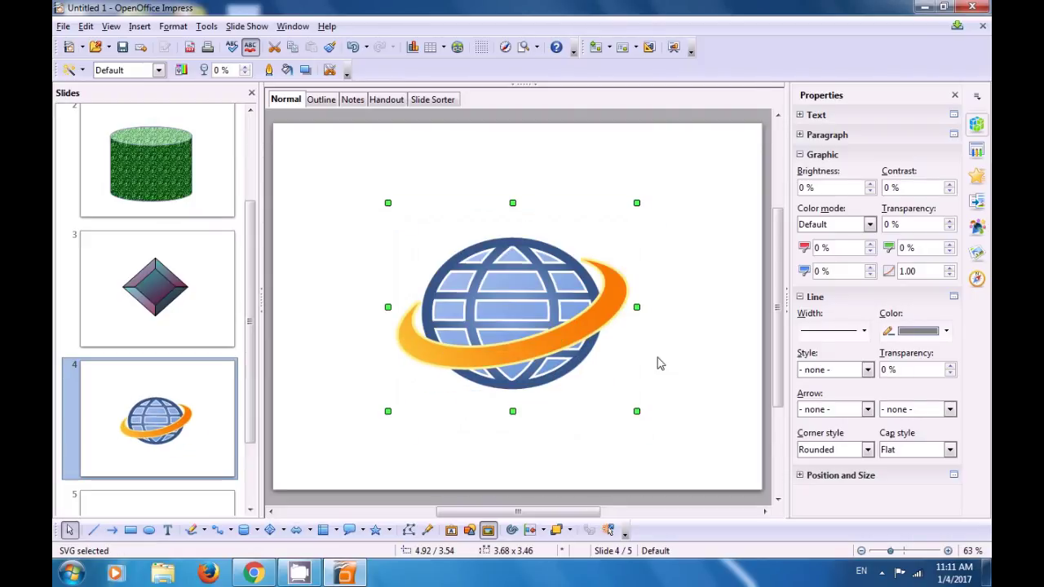
{"action": "left_click", "coordinate": [699, 354]}
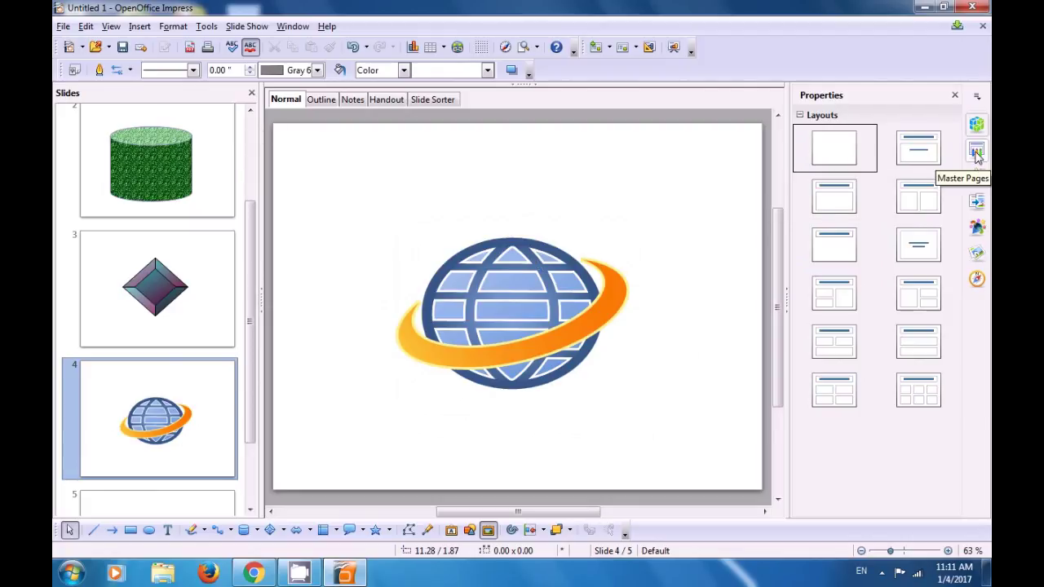
Step: Open the Master Pages panel in the sidebar and scroll through the available designs
{"action": "left_click", "coordinate": [978, 153]}
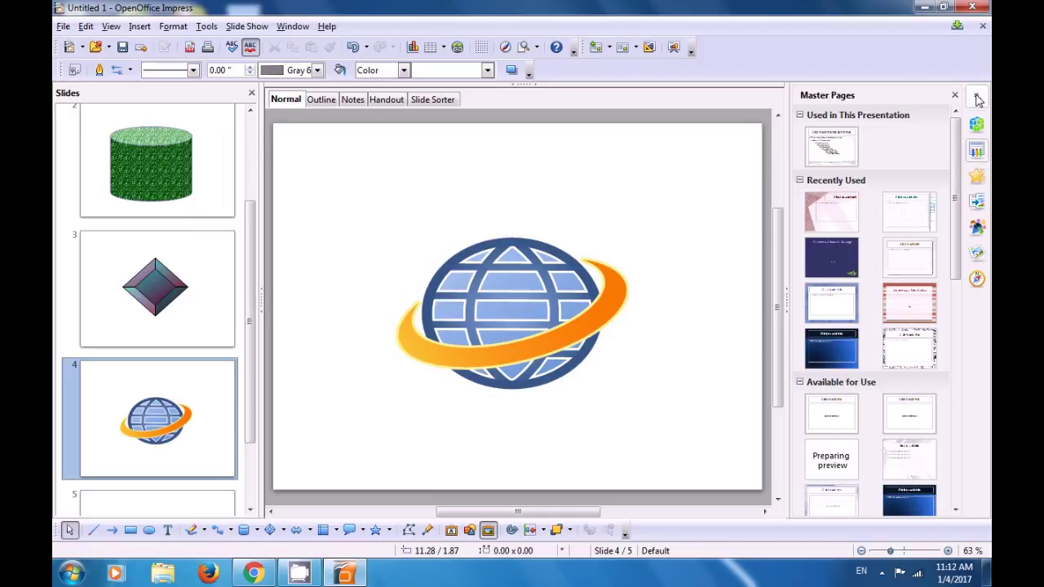
{"action": "left_click", "coordinate": [978, 99]}
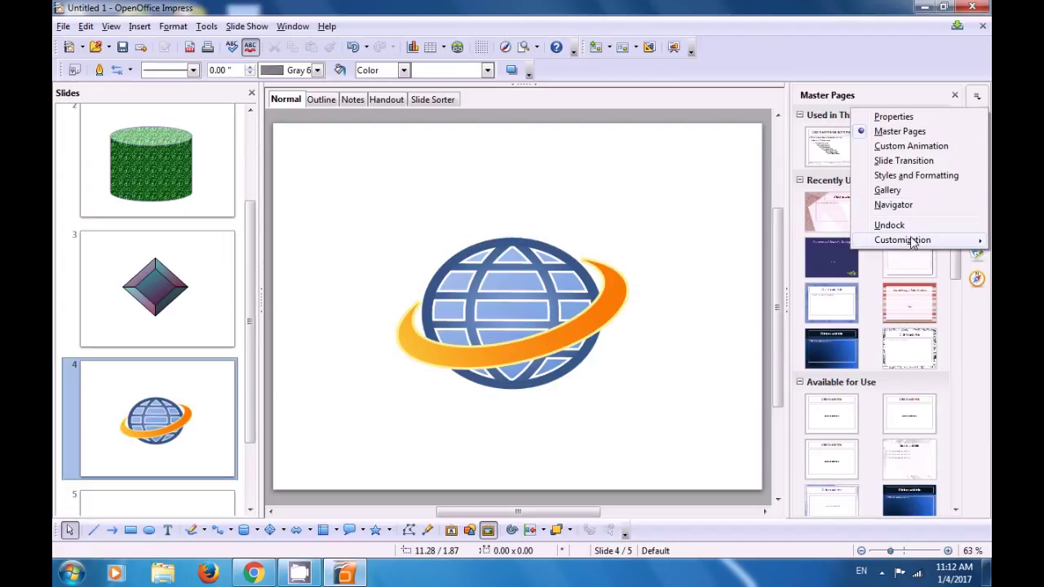
{"action": "left_click", "coordinate": [900, 133]}
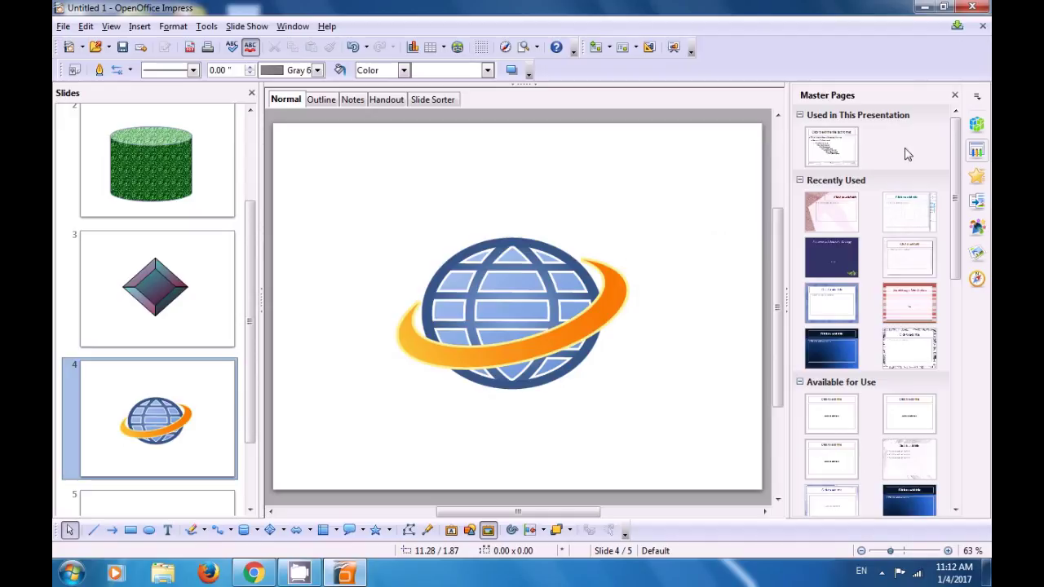
{"action": "left_click_drag", "start_coordinate": [960, 163], "coordinate": [991, 333]}
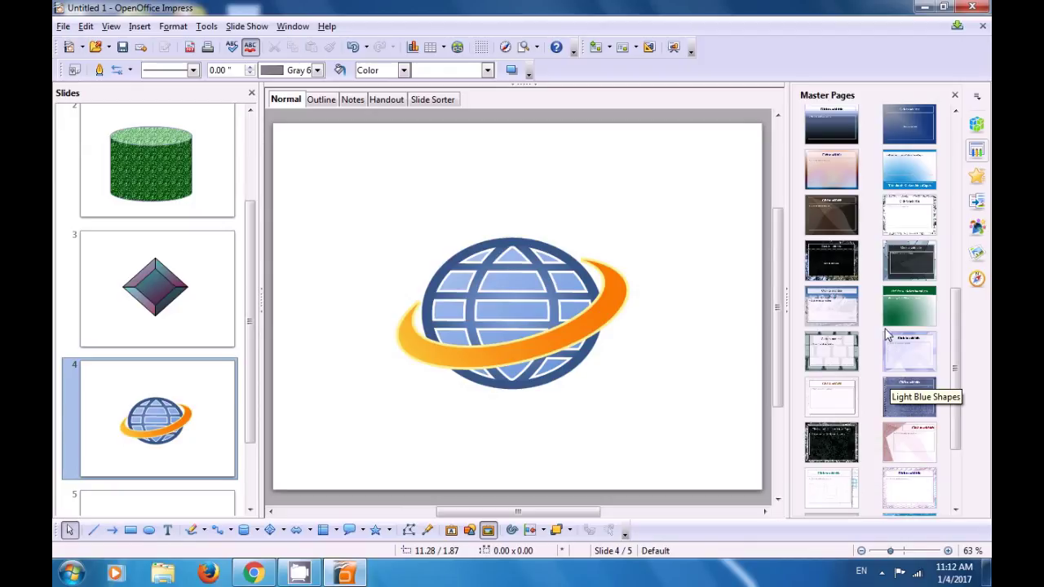
{"action": "left_click_drag", "start_coordinate": [954, 365], "coordinate": [954, 296]}
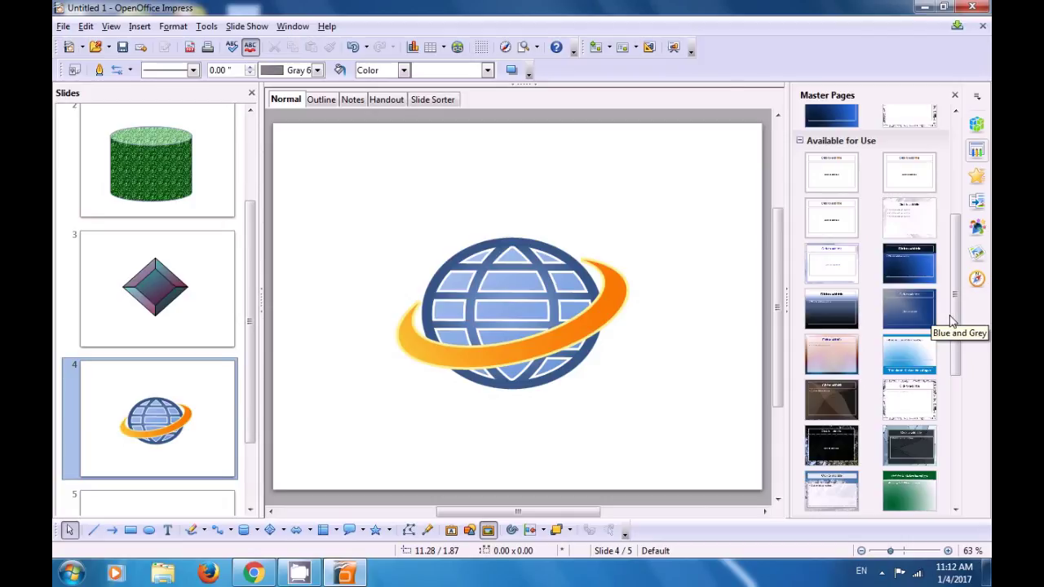
{"action": "left_click_drag", "start_coordinate": [957, 320], "coordinate": [954, 287]}
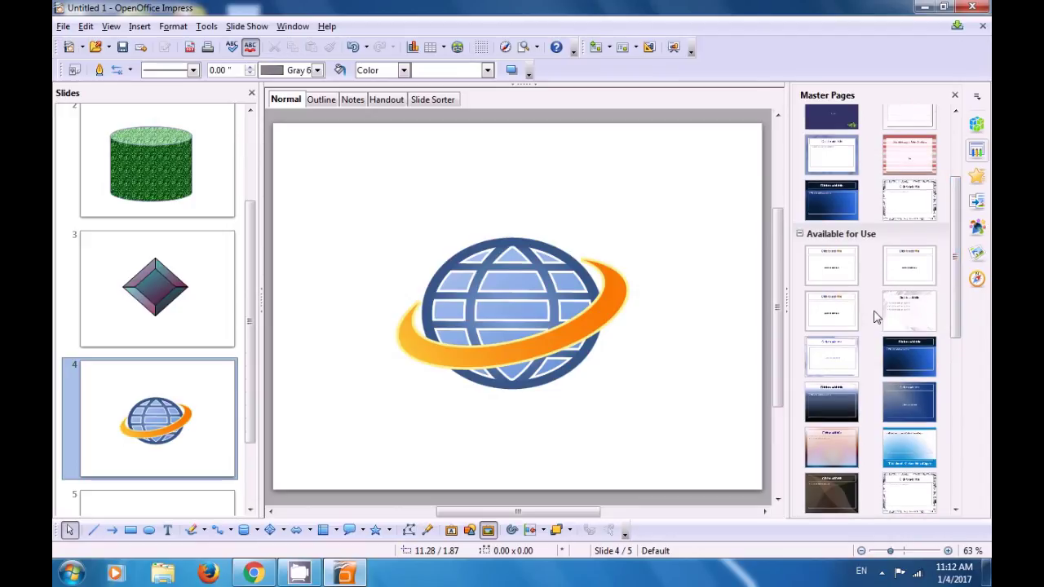
Step: Try the Blue and Grey master, undo it on all slides, and reselect slide 4
{"action": "left_click", "coordinate": [911, 393]}
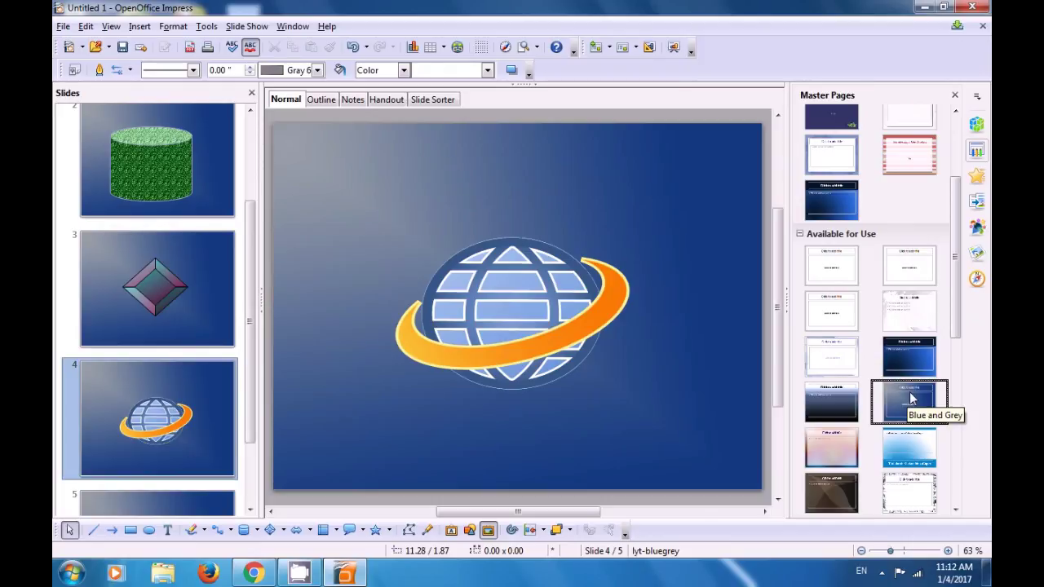
{"action": "key", "text": "ctrl+z"}
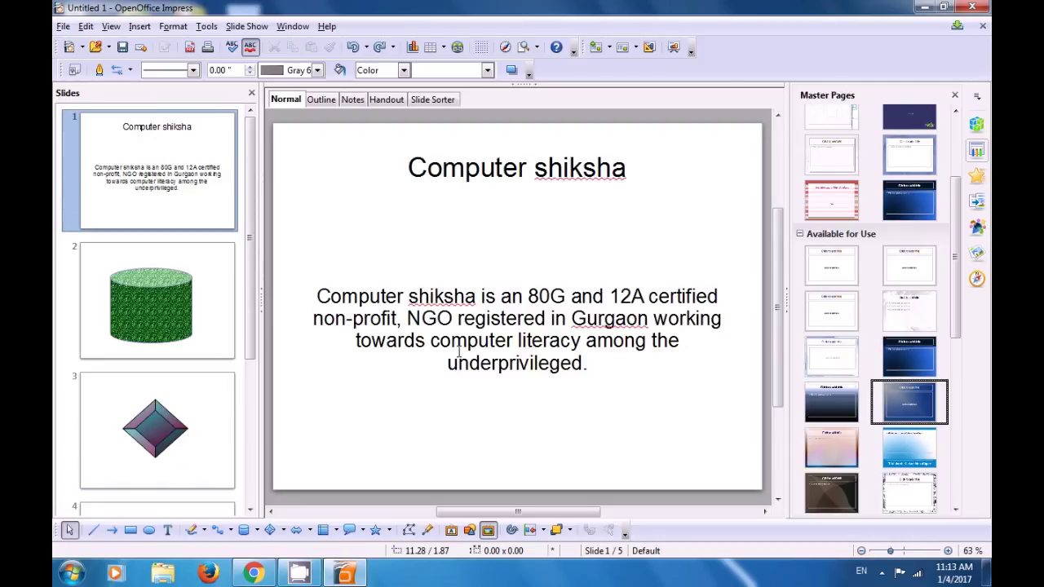
{"action": "left_click_drag", "start_coordinate": [253, 356], "coordinate": [266, 426]}
{"action": "left_click", "coordinate": [188, 411]}
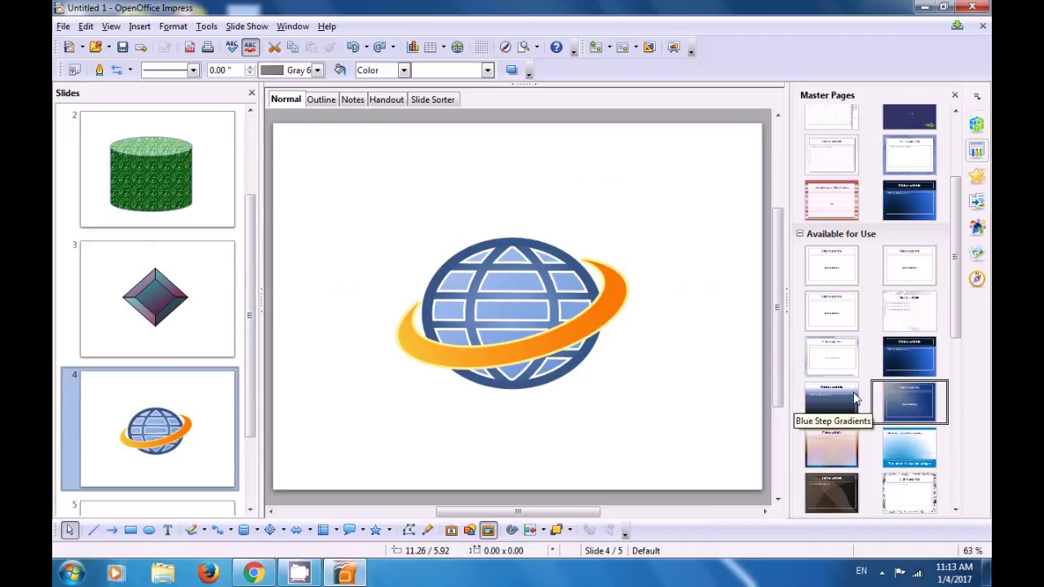
Step: Apply Blue and Grey to slide 4 only via Apply to Selected Slides, then select slide 5
{"action": "right_click", "coordinate": [899, 397]}
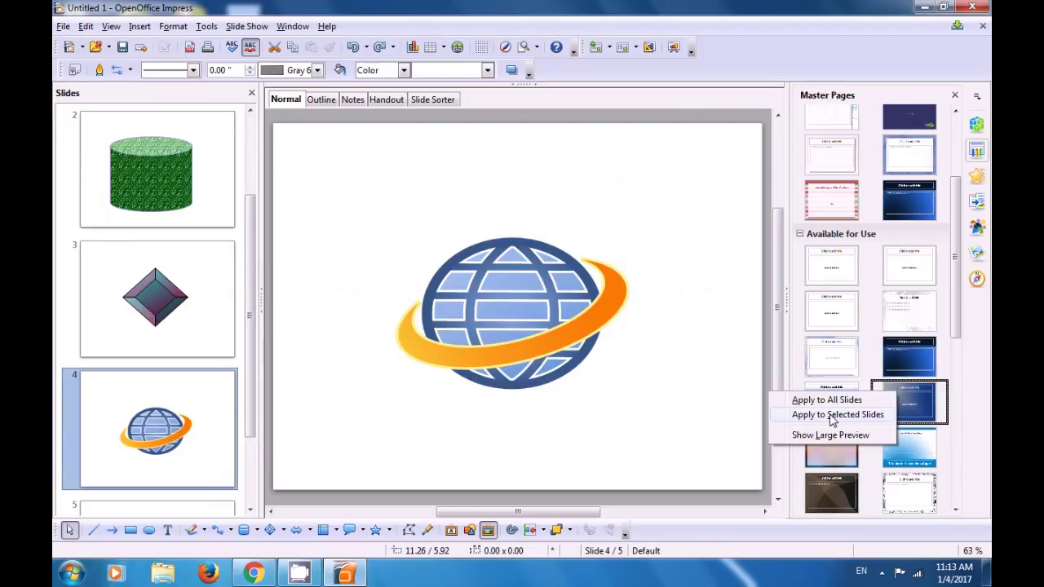
{"action": "left_click", "coordinate": [833, 418]}
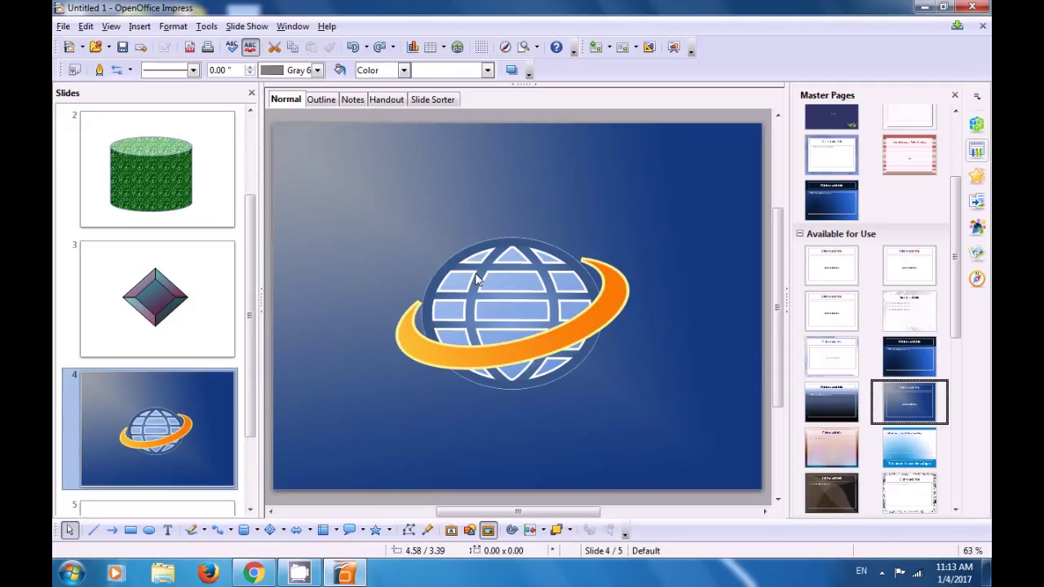
{"action": "scroll", "coordinate": [481, 283], "scroll_direction": "down", "scroll_amount": 3}
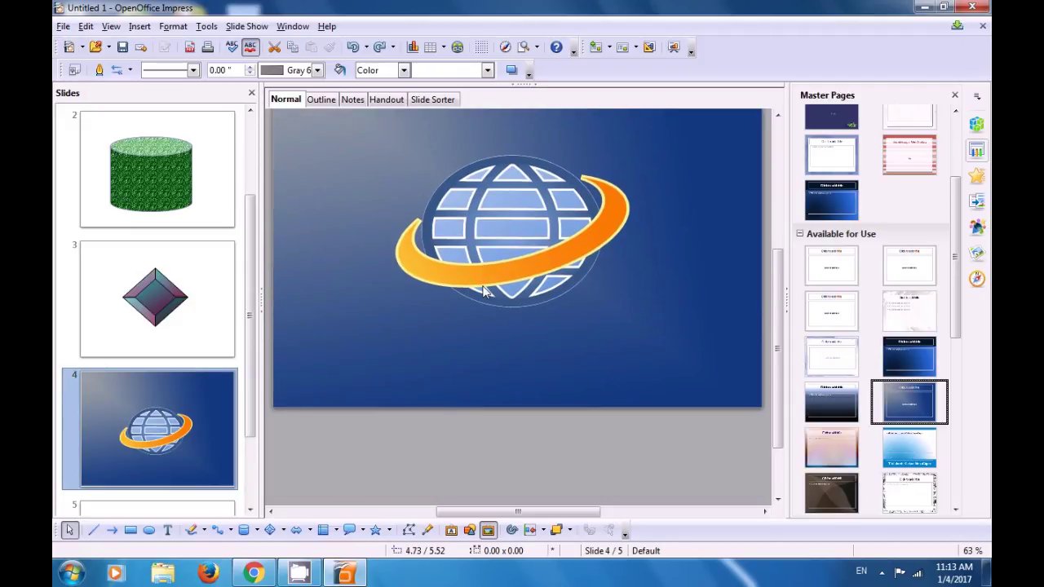
{"action": "scroll", "coordinate": [484, 286], "scroll_direction": "up", "scroll_amount": 4}
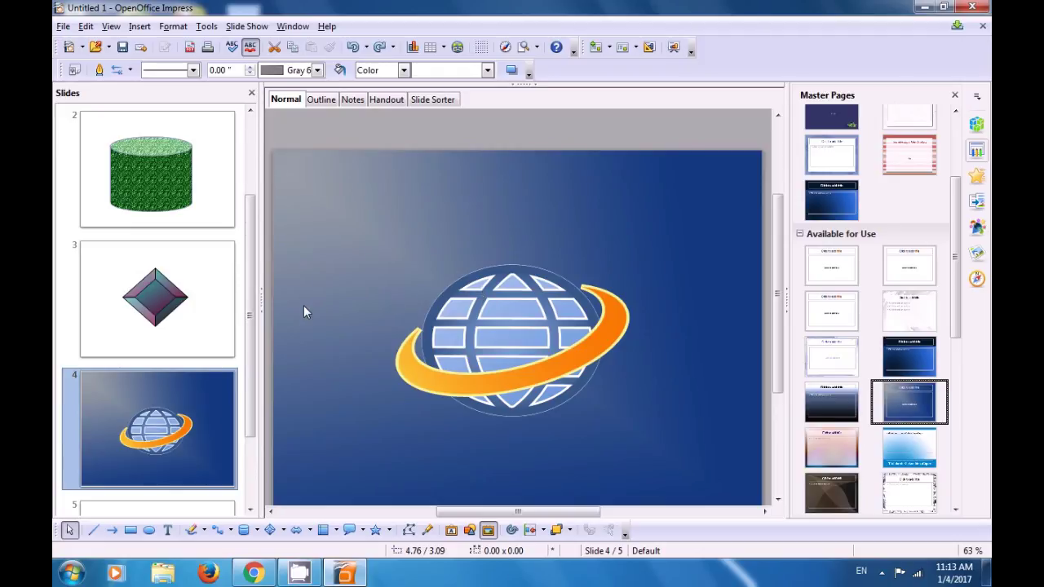
{"action": "left_click_drag", "start_coordinate": [257, 319], "coordinate": [257, 393]}
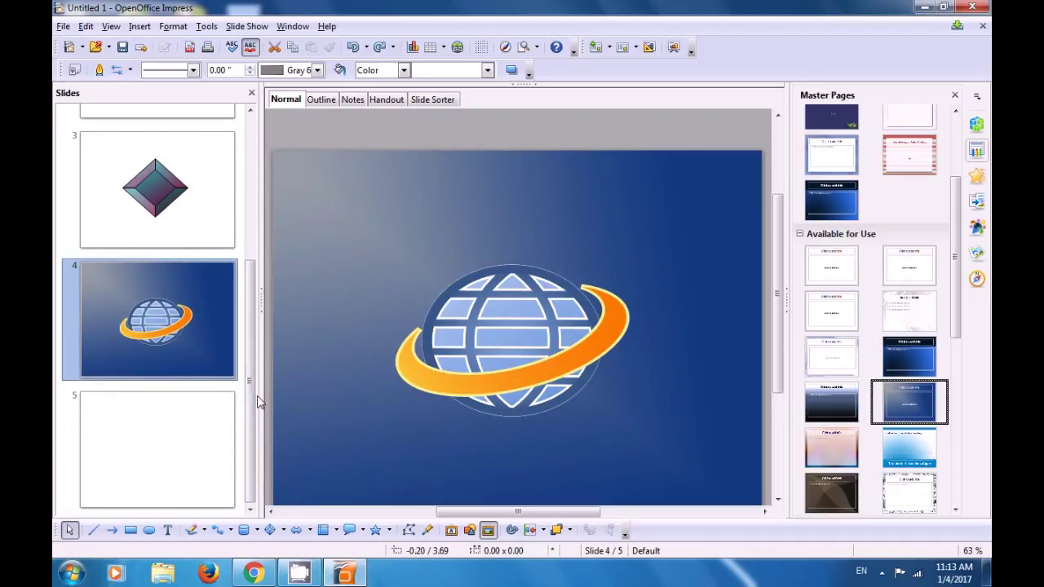
{"action": "left_click", "coordinate": [195, 436]}
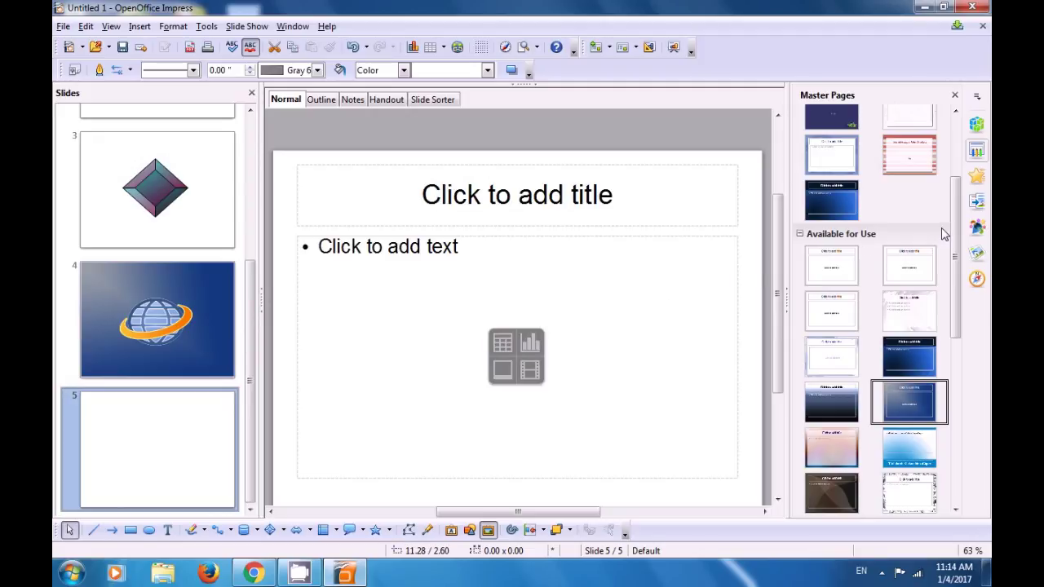
Step: Apply the Blank Slide layout to slide 5 from the sidebar's layout choices
{"action": "left_click", "coordinate": [977, 124]}
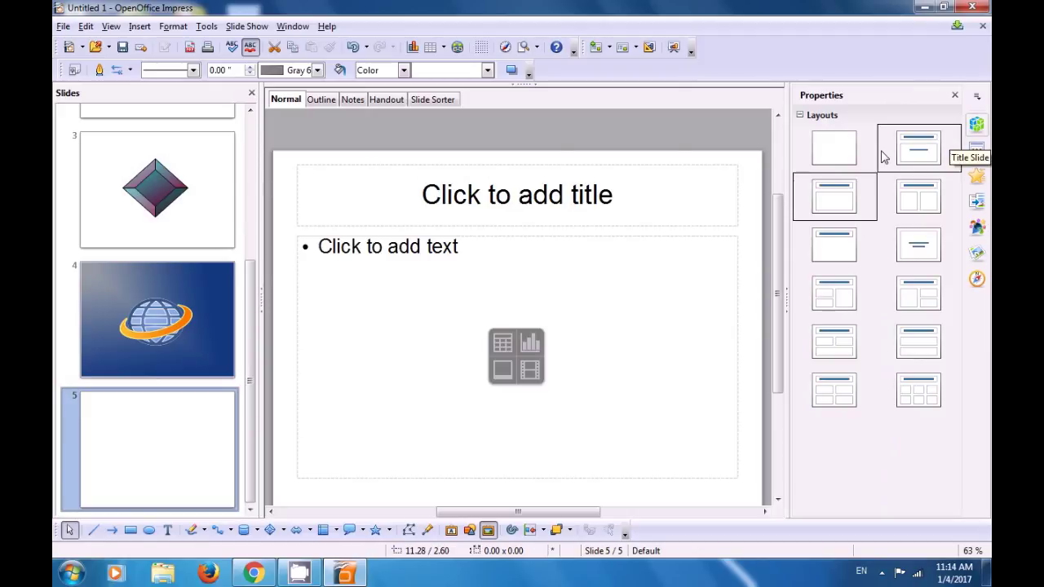
{"action": "left_click", "coordinate": [834, 153]}
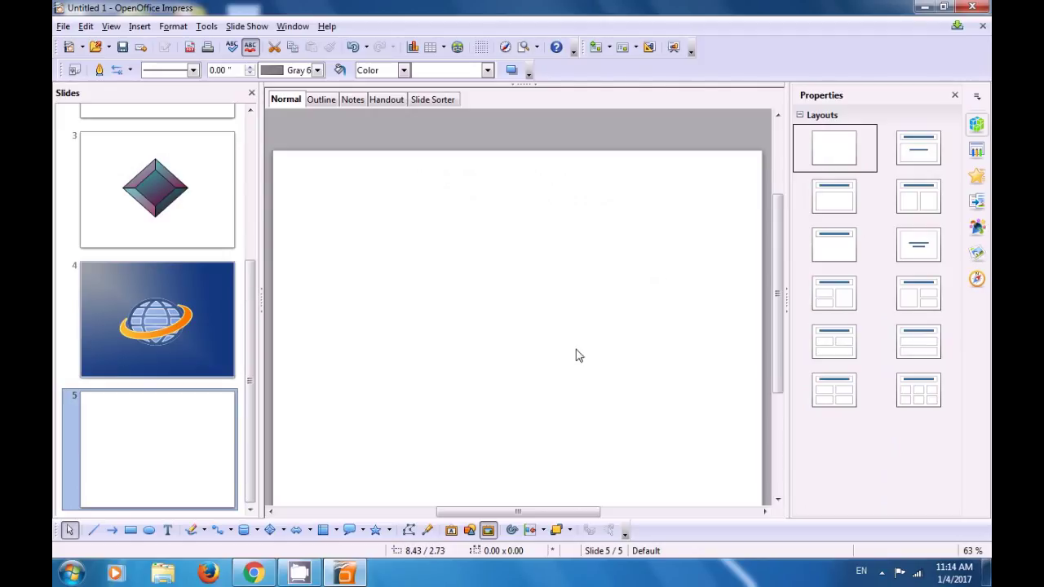
Step: Insert a violet 3D style from the Fontwork Gallery onto the middle of slide 5
{"action": "left_click", "coordinate": [451, 531]}
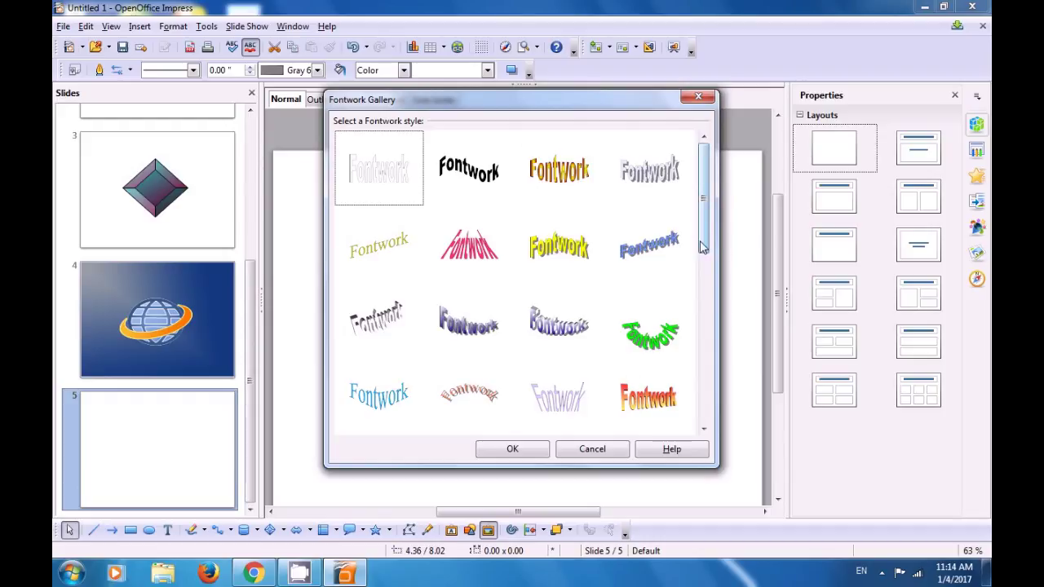
{"action": "left_click_drag", "start_coordinate": [702, 247], "coordinate": [703, 431]}
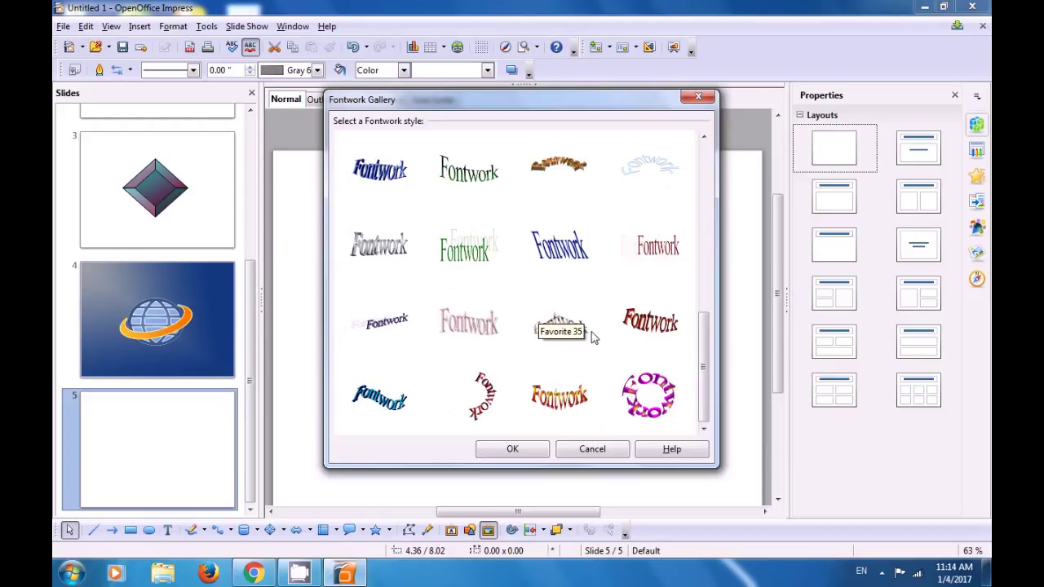
{"action": "left_click_drag", "start_coordinate": [704, 356], "coordinate": [699, 303]}
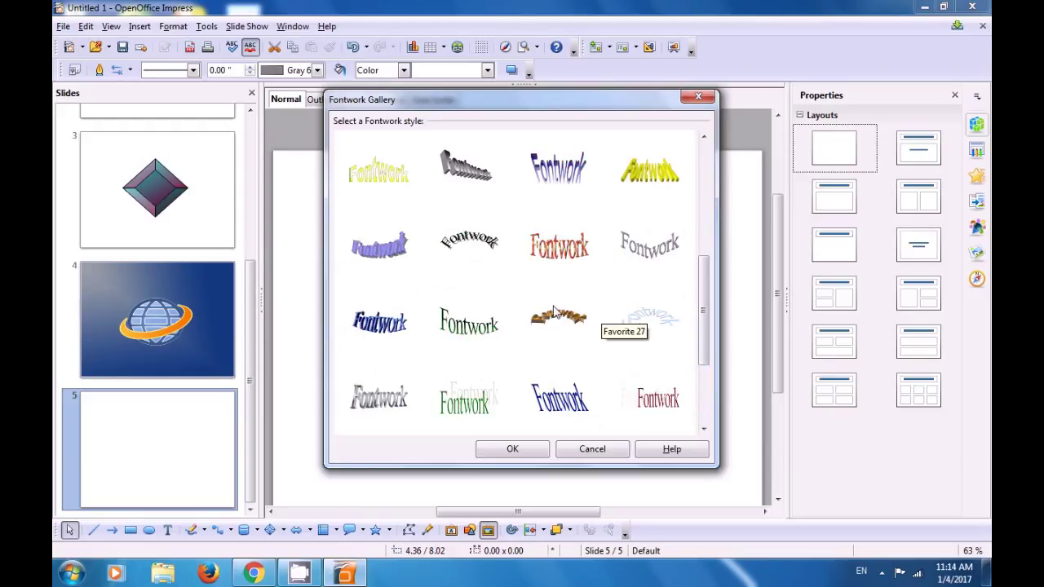
{"action": "left_click", "coordinate": [388, 267]}
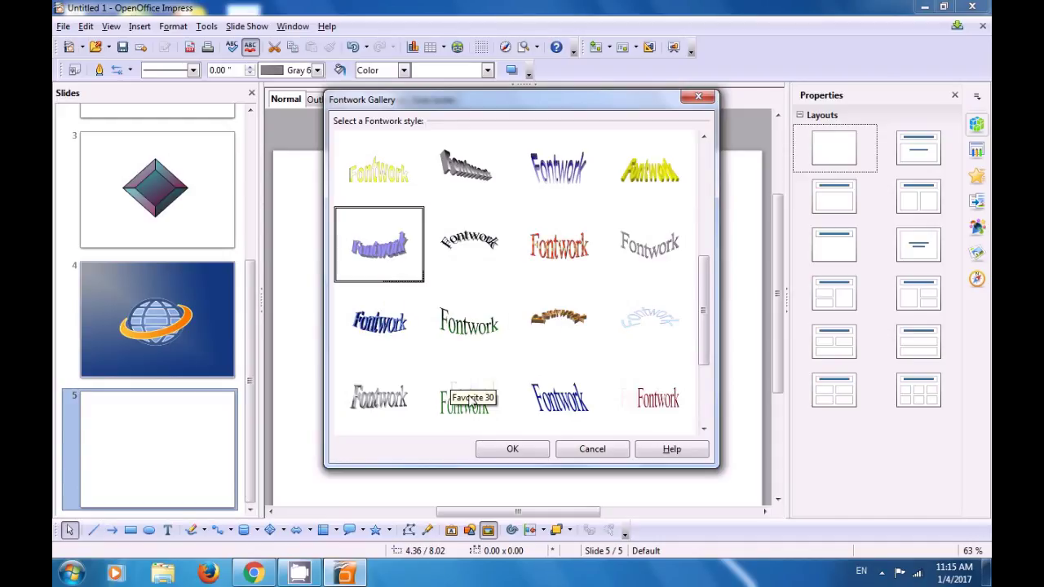
{"action": "left_click", "coordinate": [512, 450]}
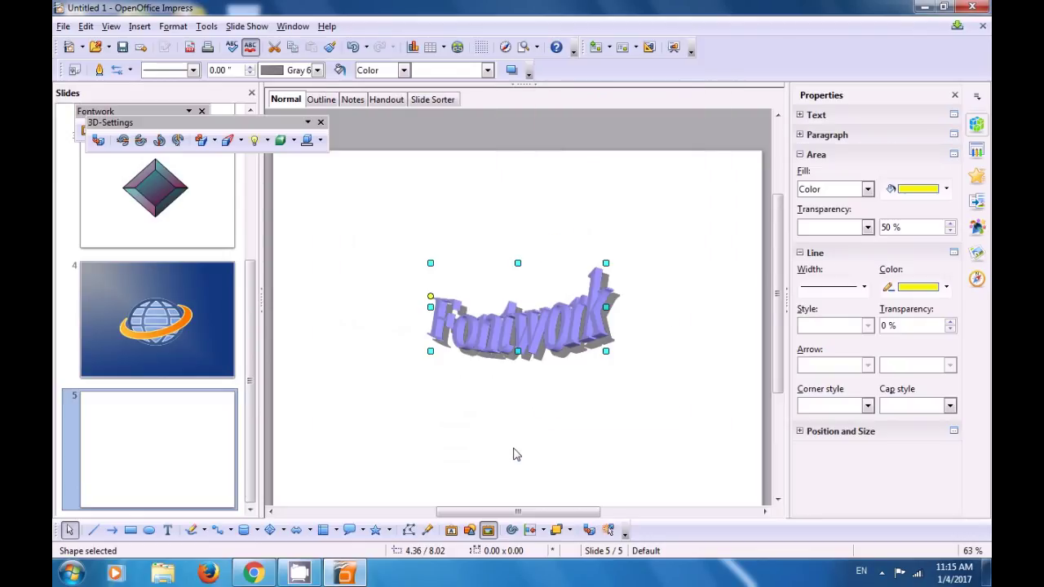
{"action": "left_click", "coordinate": [458, 405]}
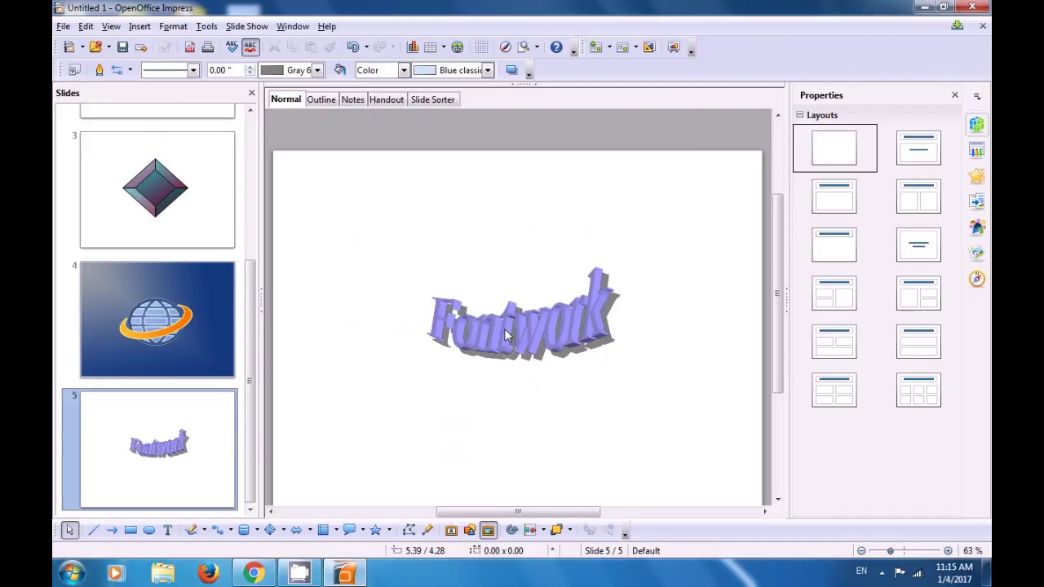
Step: Replace the Fontwork's placeholder word 'Fontwork' with 'computer shiksha'
{"action": "left_click", "coordinate": [505, 329]}
{"action": "double_click", "coordinate": [505, 331]}
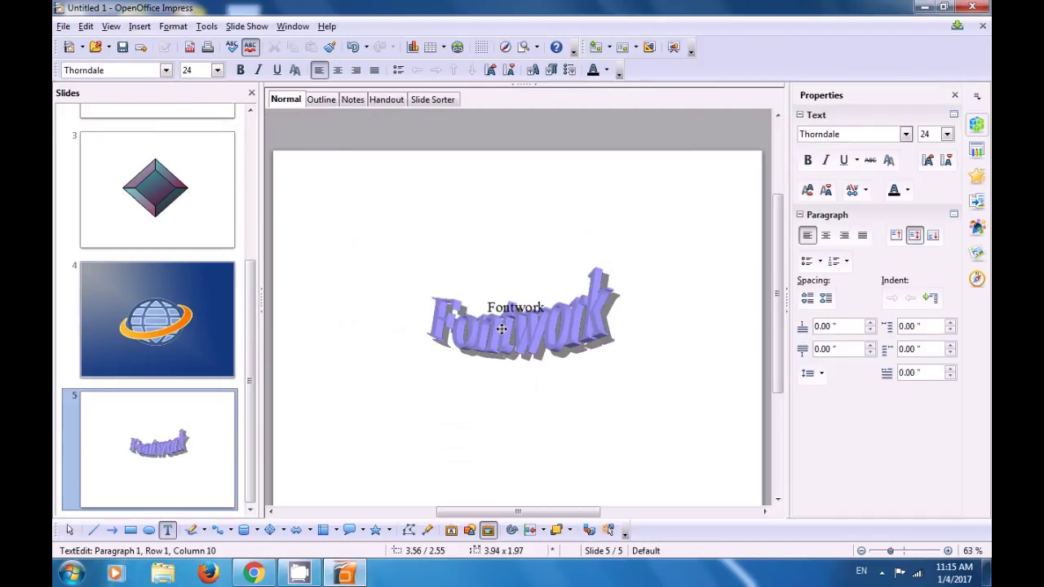
{"action": "key", "text": "BackSpace"}
{"action": "key", "text": "BackSpace"}
{"action": "key", "text": "BackSpace"}
{"action": "key", "text": "BackSpace"}
{"action": "key", "text": "BackSpace"}
{"action": "key", "text": "BackSpace"}
{"action": "key", "text": "BackSpace"}
{"action": "key", "text": "BackSpace"}
{"action": "type", "text": "comp"}
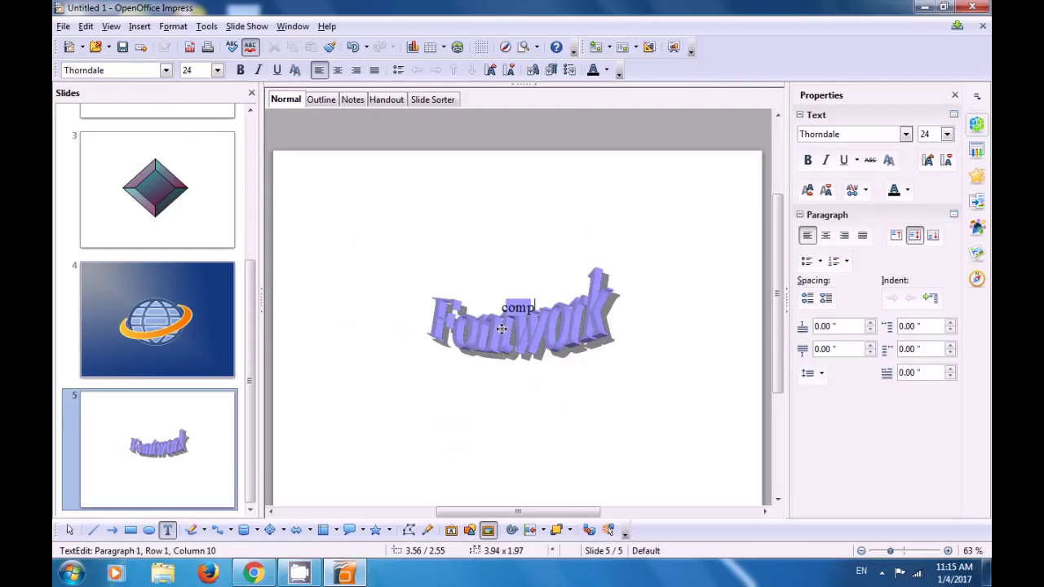
{"action": "type", "text": "uter"}
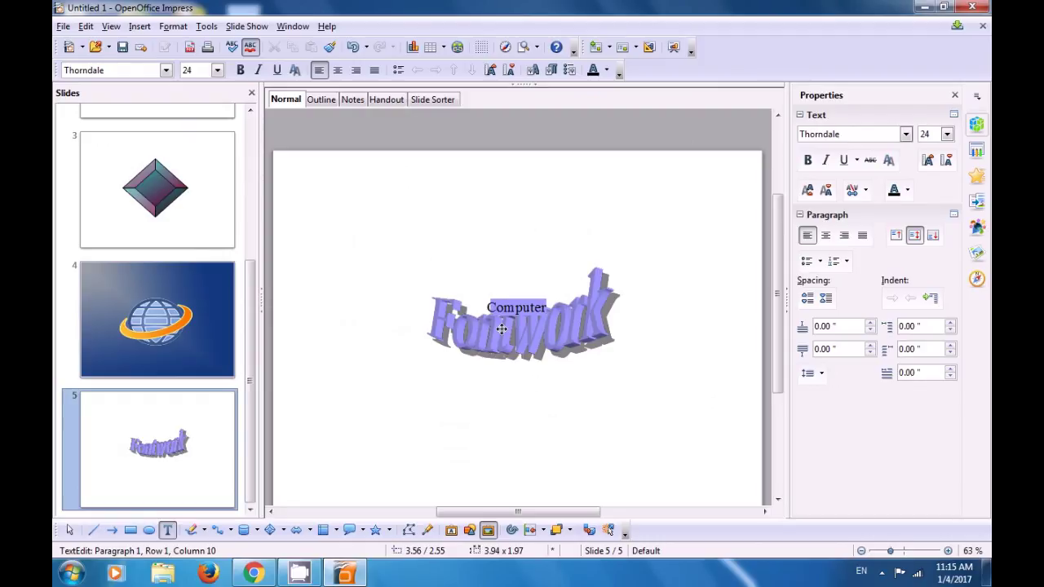
{"action": "type", "text": " shiksha"}
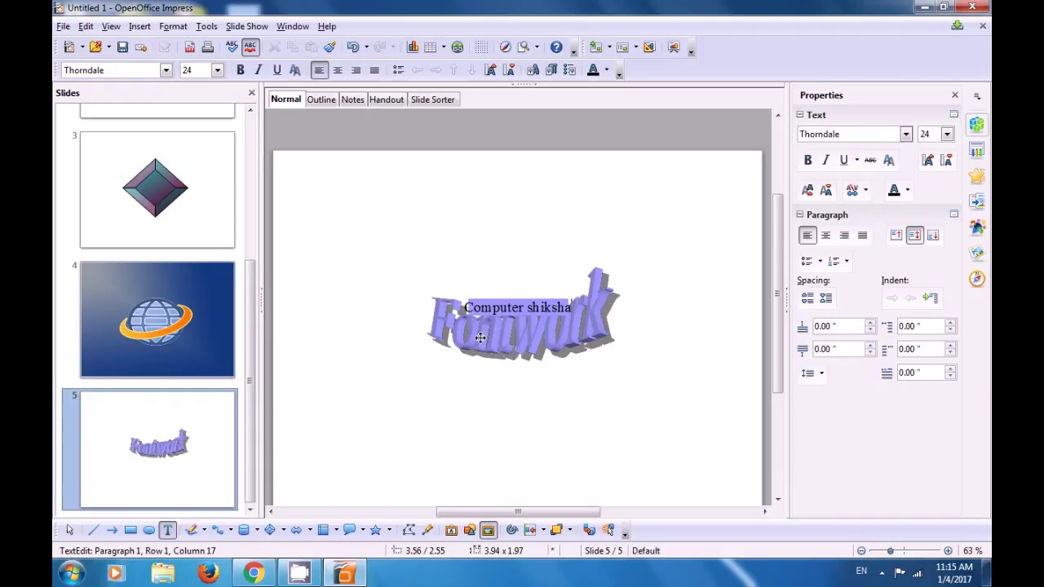
{"action": "left_click", "coordinate": [435, 405]}
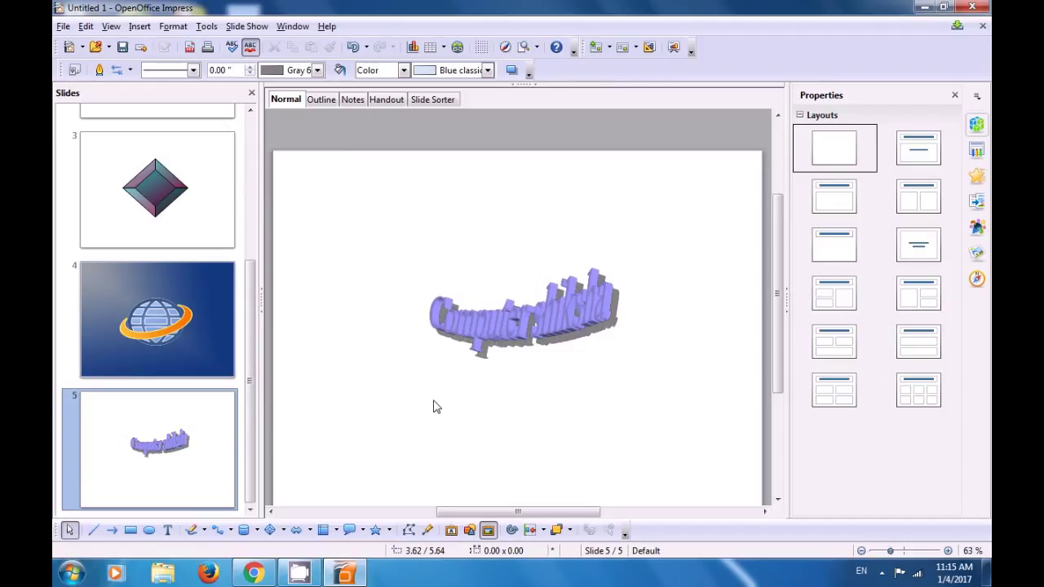
Step: Enlarge the Computer shiksha Fontwork outward from its top-left and bottom-right corners
{"action": "left_click", "coordinate": [479, 318]}
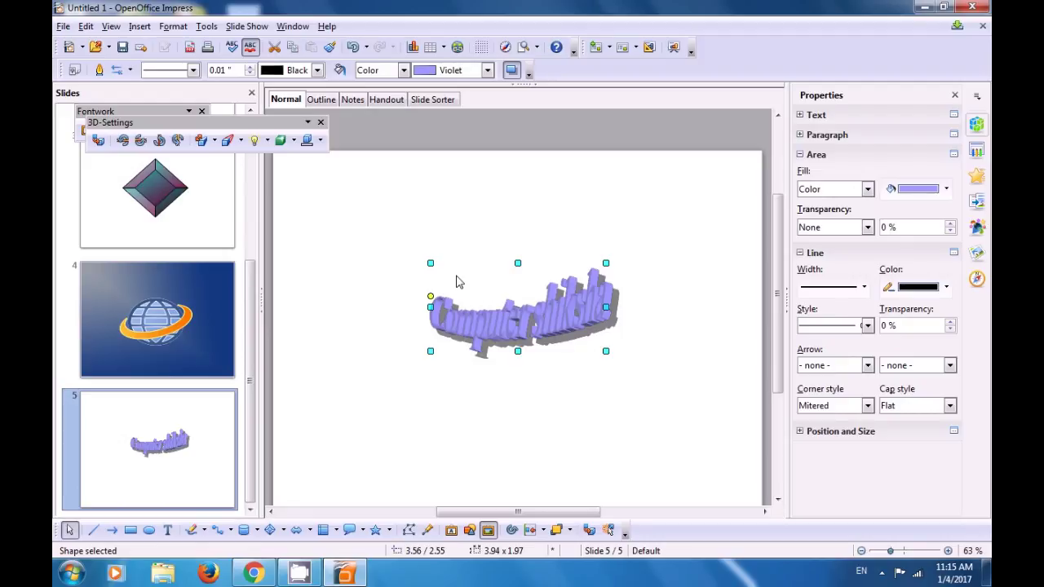
{"action": "left_click_drag", "start_coordinate": [431, 263], "coordinate": [359, 211]}
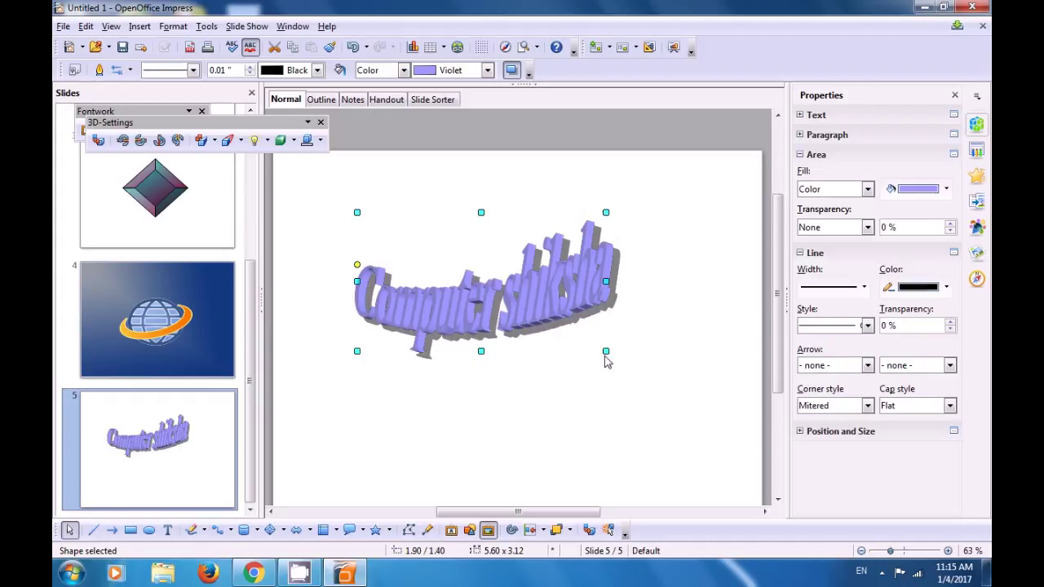
{"action": "left_click_drag", "start_coordinate": [604, 350], "coordinate": [668, 428]}
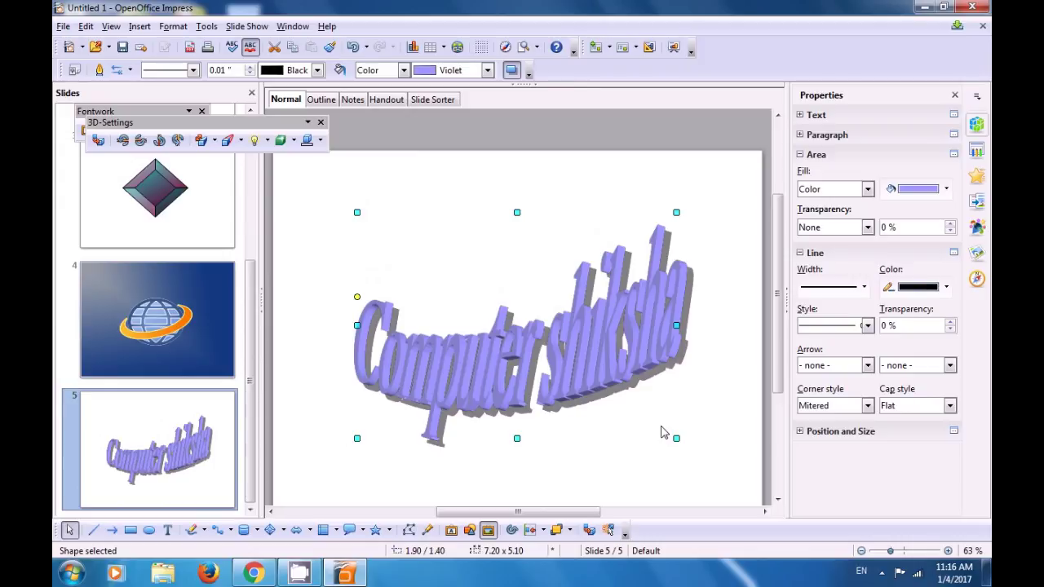
Step: Move the Fontwork slightly higher on slide 5, then deselect it
{"action": "left_click_drag", "start_coordinate": [537, 364], "coordinate": [512, 311]}
{"action": "left_click", "coordinate": [516, 343]}
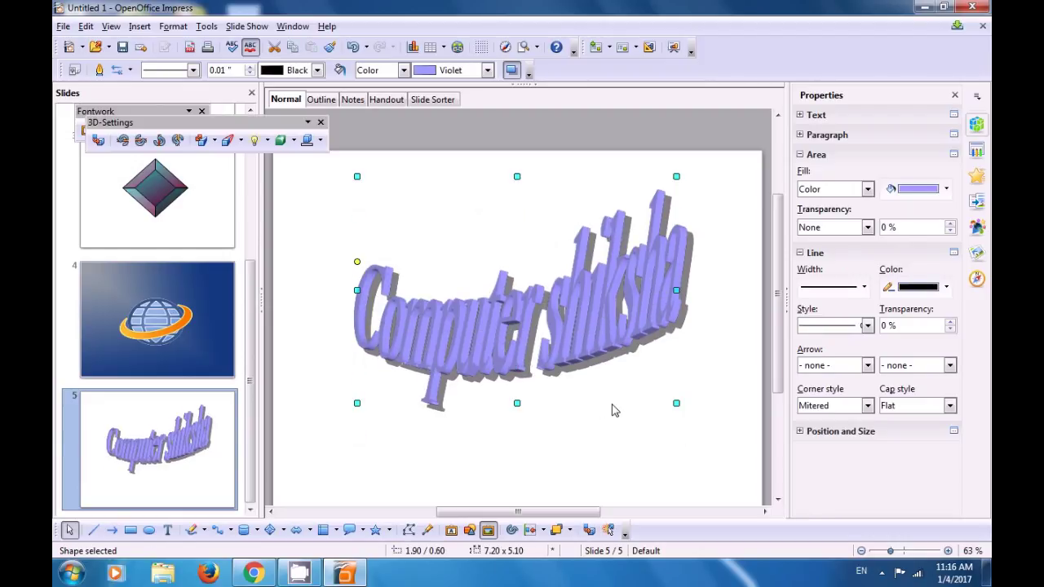
{"action": "left_click", "coordinate": [605, 435]}
{"action": "left_click_drag", "start_coordinate": [780, 356], "coordinate": [781, 373]}
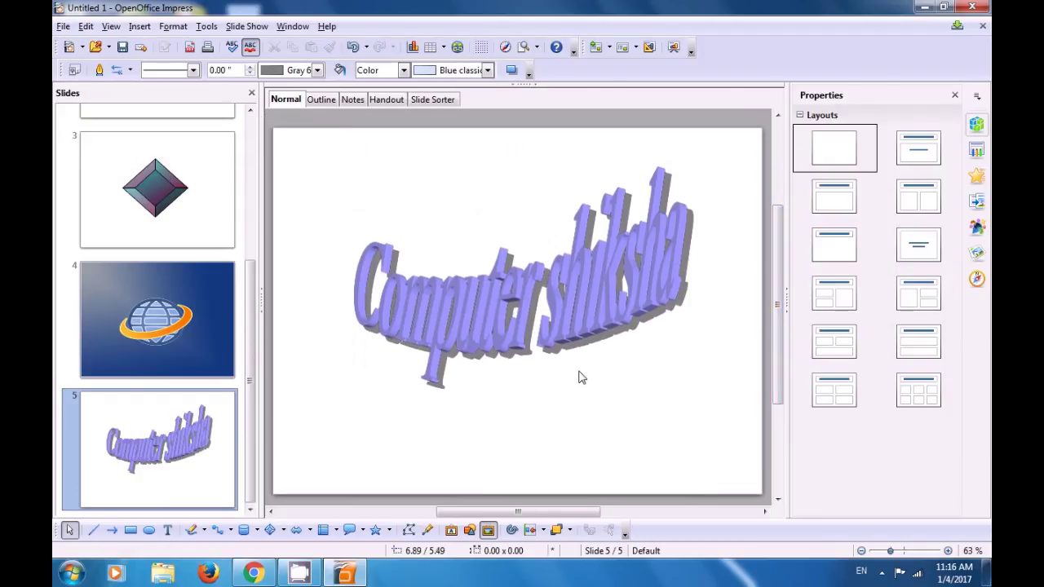
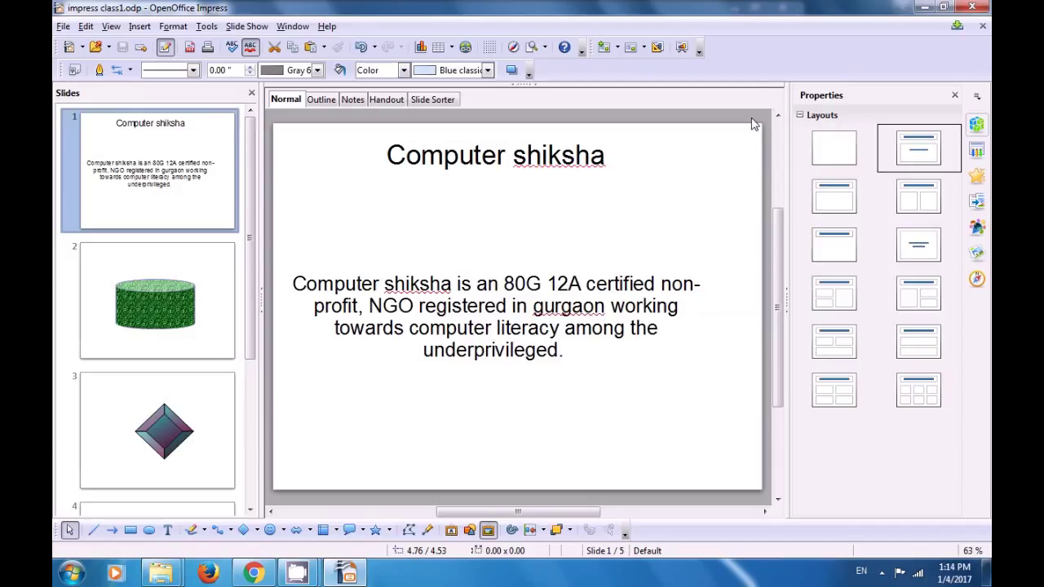
Step: Close the presentation and minimize CamStudio, Explorer and Chrome to clear the desktop
{"action": "left_click", "coordinate": [969, 8]}
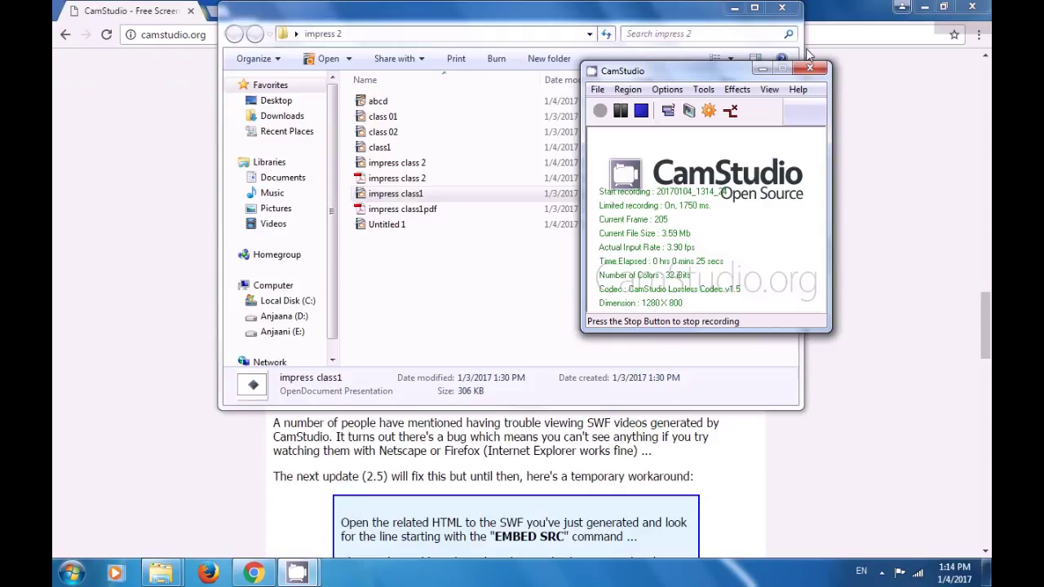
{"action": "left_click", "coordinate": [763, 72]}
{"action": "left_click", "coordinate": [734, 7]}
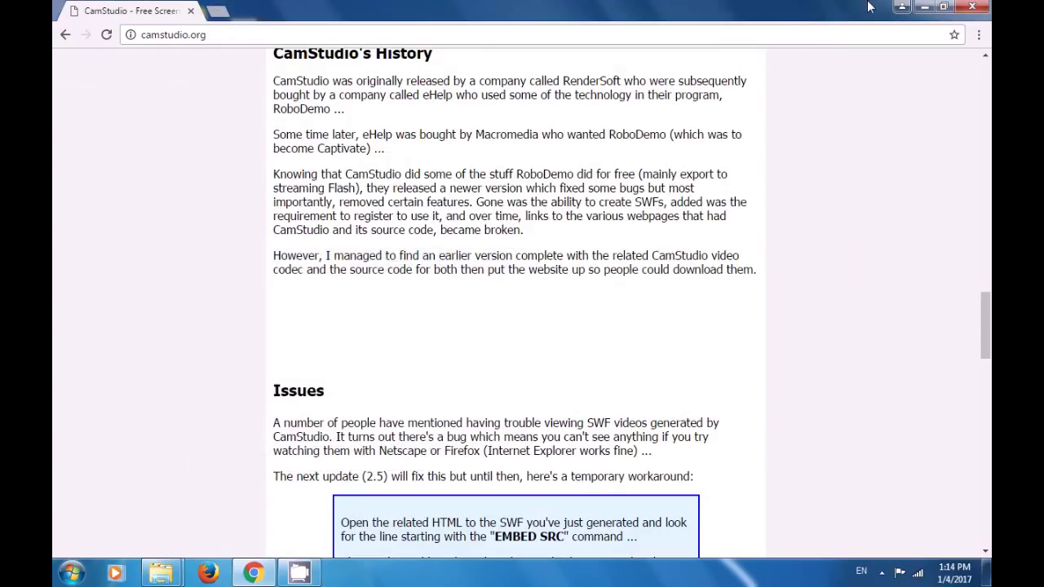
{"action": "left_click", "coordinate": [924, 8]}
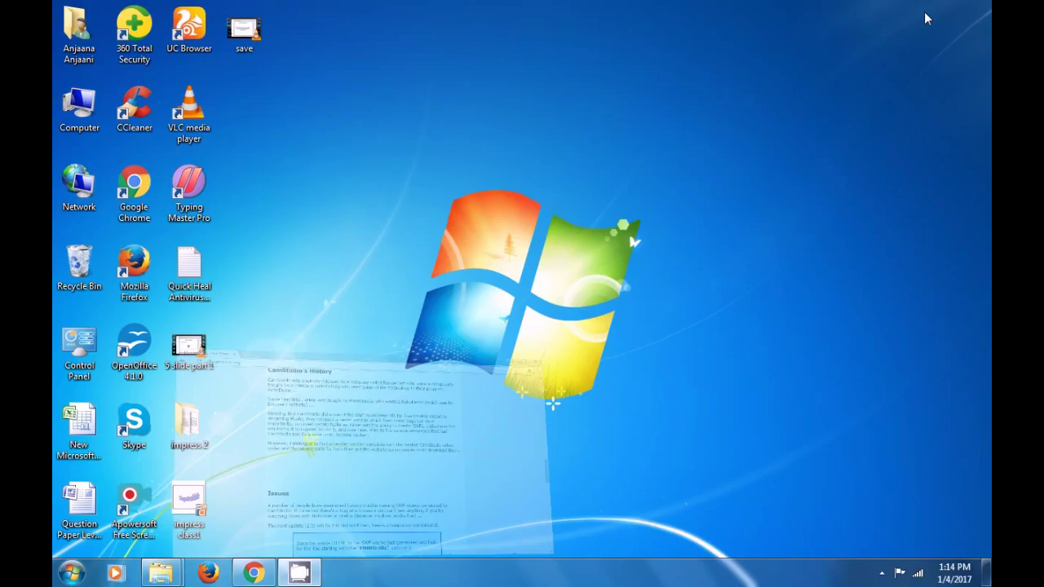
Step: Relaunch Impress by running the command simpress from the Run prompt
{"action": "key", "text": "super+r"}
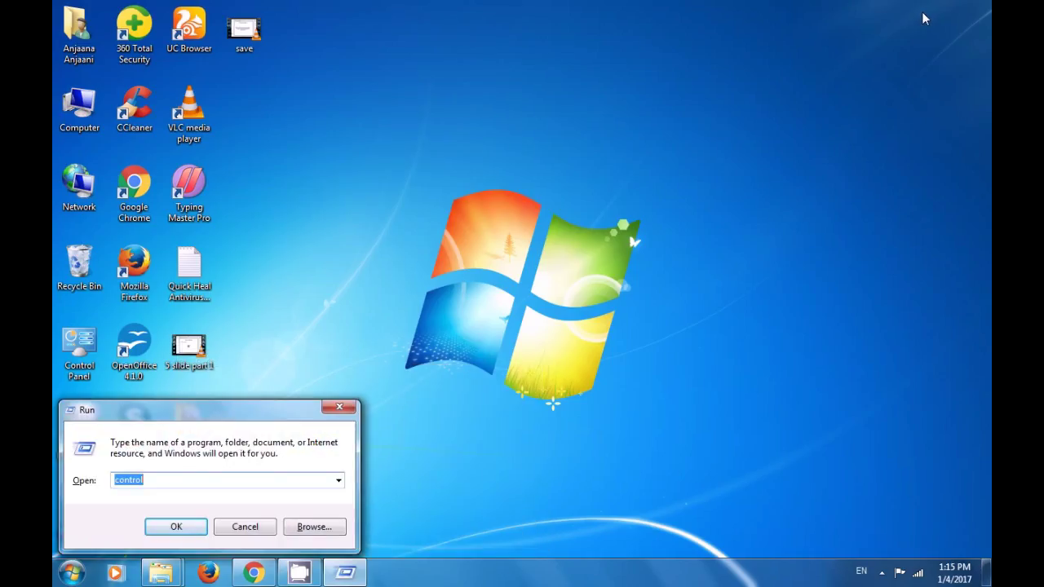
{"action": "key", "text": "BackSpace"}
{"action": "type", "text": "impress"}
{"action": "key", "text": "Home"}
{"action": "type", "text": "s"}
{"action": "key", "text": "Return"}
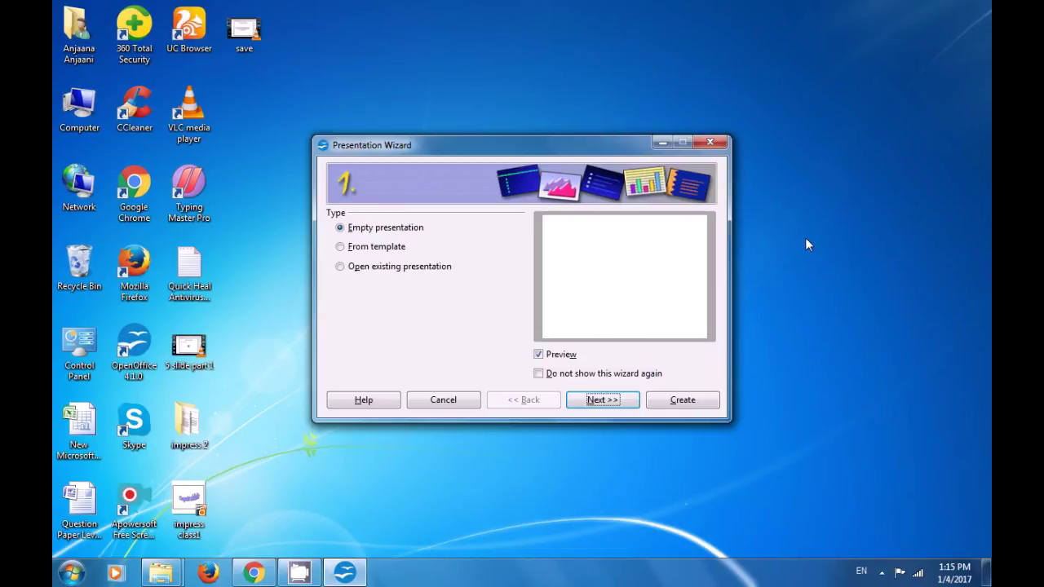
Step: Create an empty presentation from the Presentation Wizard
{"action": "left_click", "coordinate": [692, 401]}
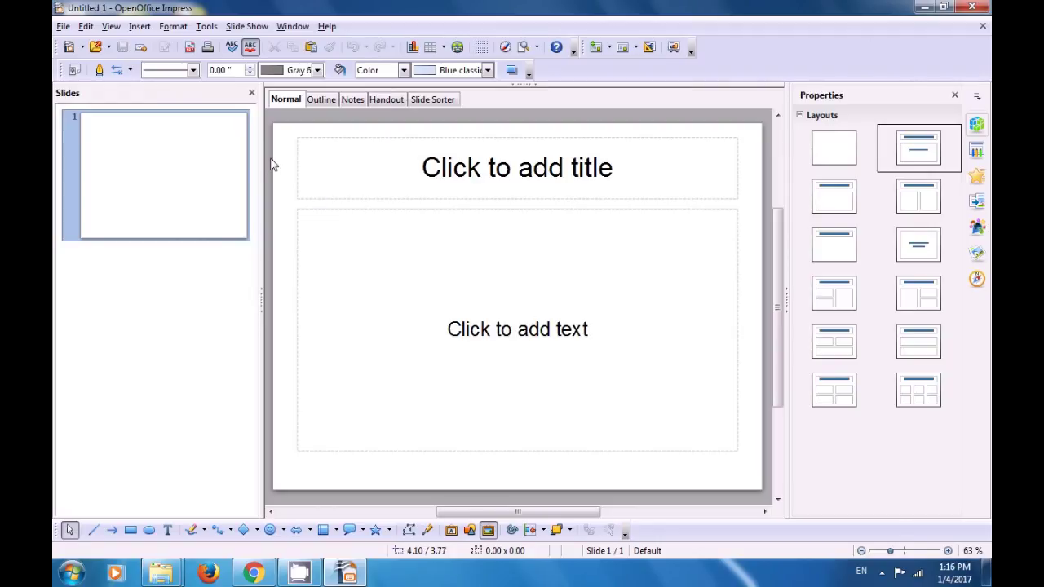
Step: In the Open dialog, browse to the Desktop folder and select impress class1
{"action": "left_click", "coordinate": [95, 47]}
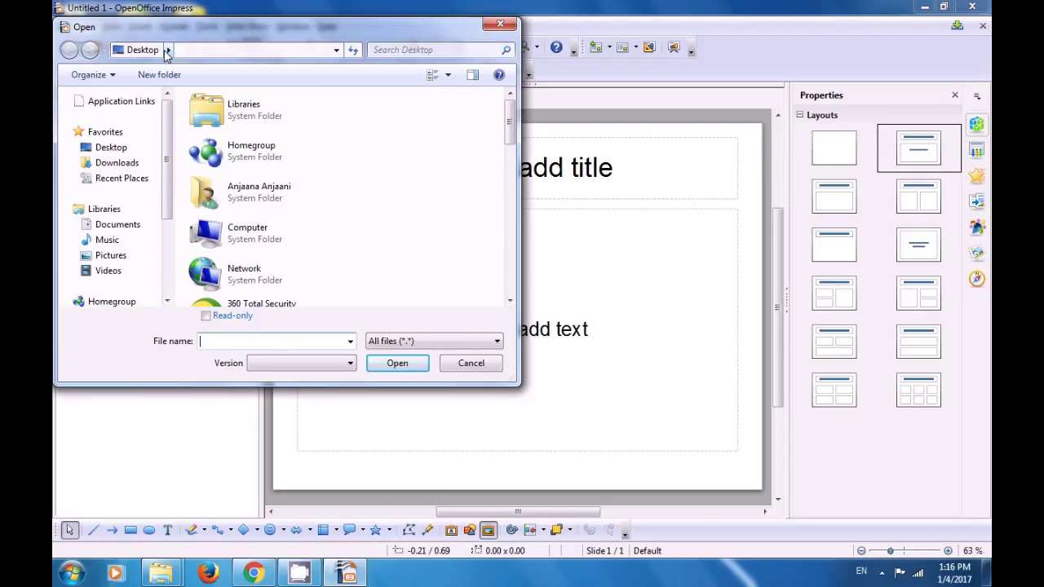
{"action": "left_click", "coordinate": [167, 51]}
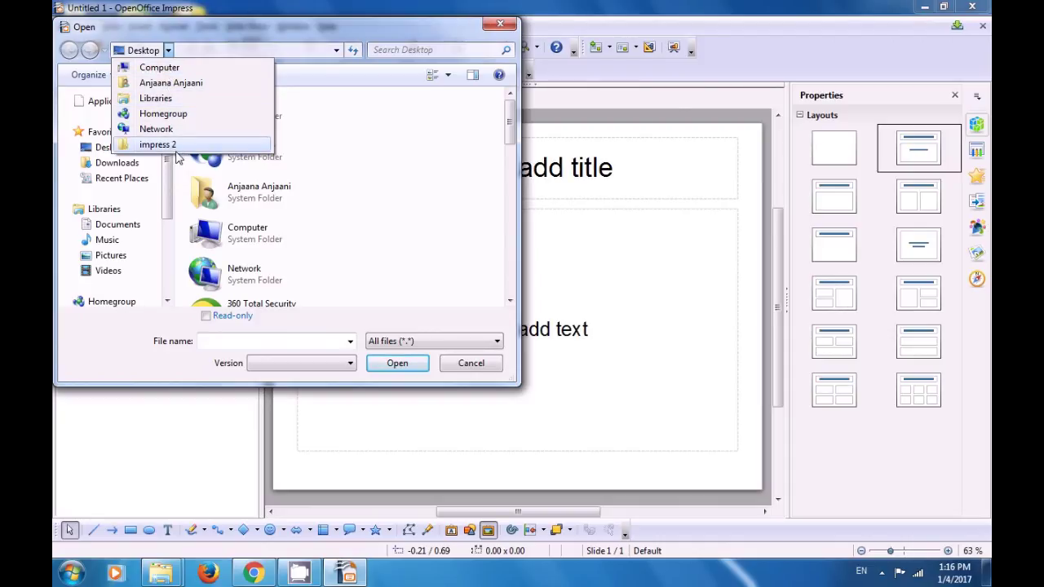
{"action": "left_click", "coordinate": [378, 138]}
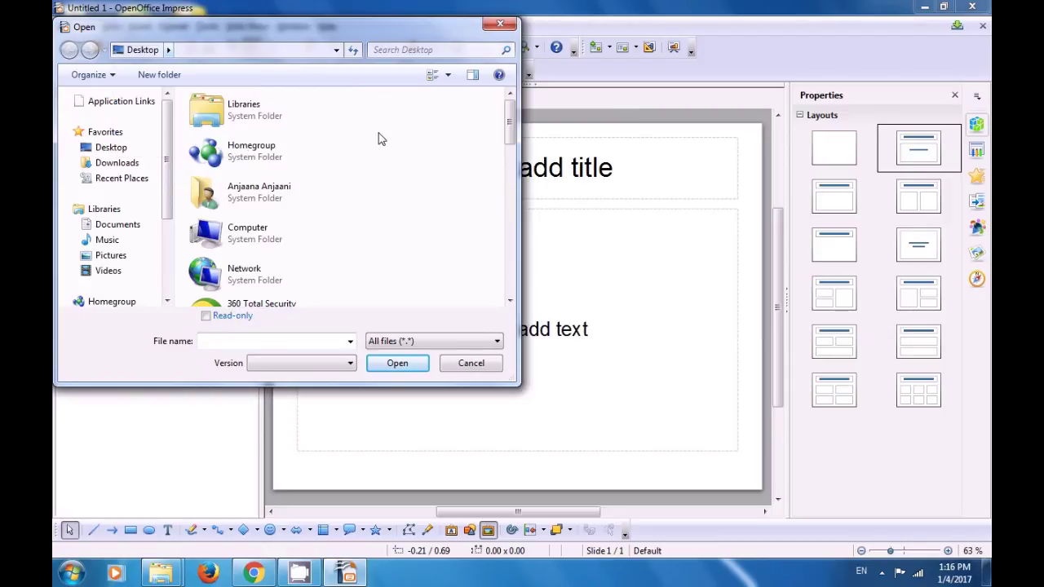
{"action": "left_click", "coordinate": [119, 150]}
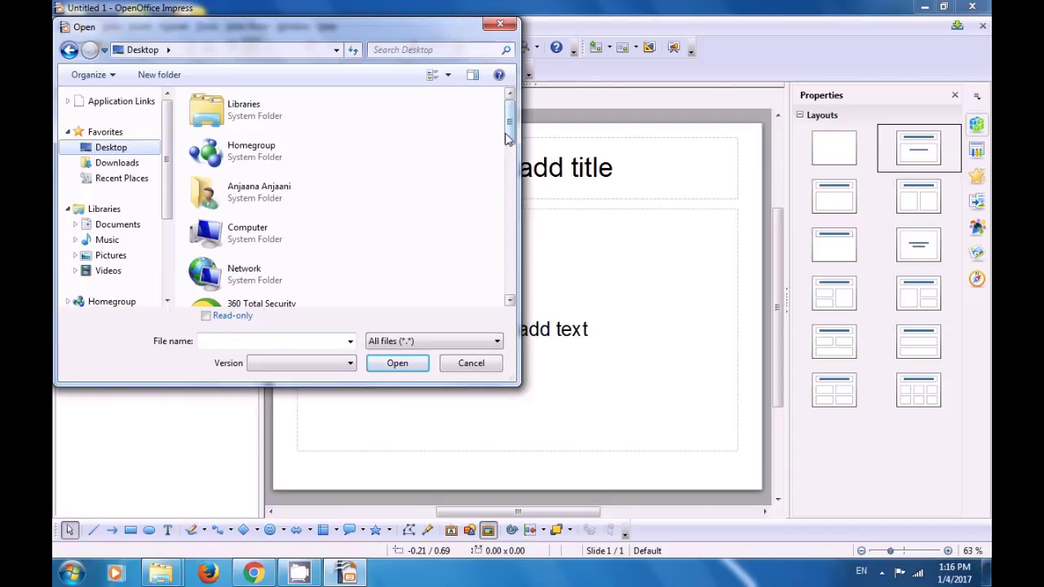
{"action": "mouse_move", "coordinate": [509, 130]}
{"action": "left_mouse_down"}
{"action": "mouse_move", "coordinate": [508, 263]}
{"action": "mouse_move", "coordinate": [508, 249]}
{"action": "left_mouse_up"}
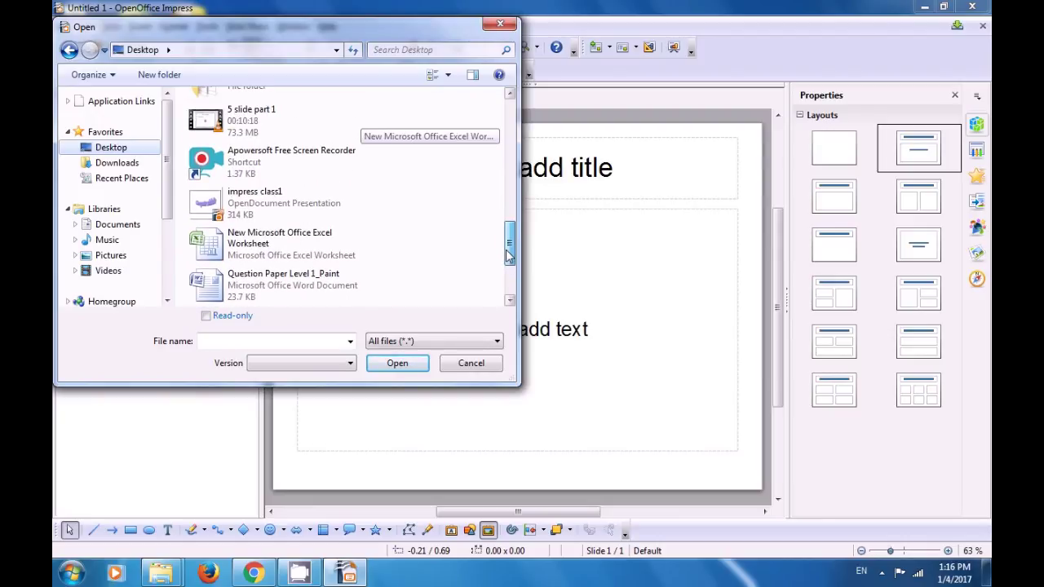
{"action": "left_click", "coordinate": [273, 214]}
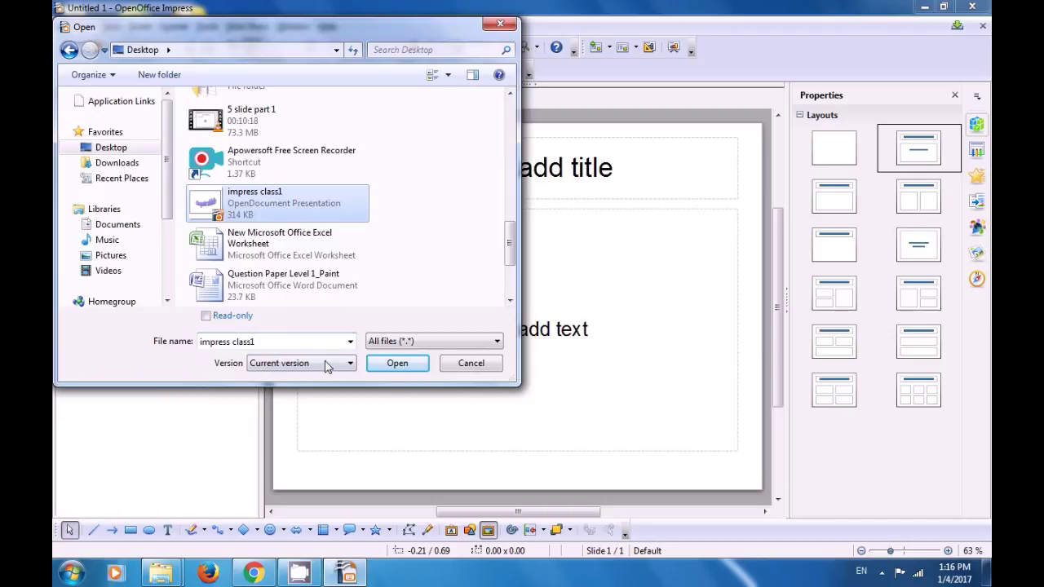
Step: Open the selected impress class1 presentation
{"action": "left_click", "coordinate": [397, 365]}
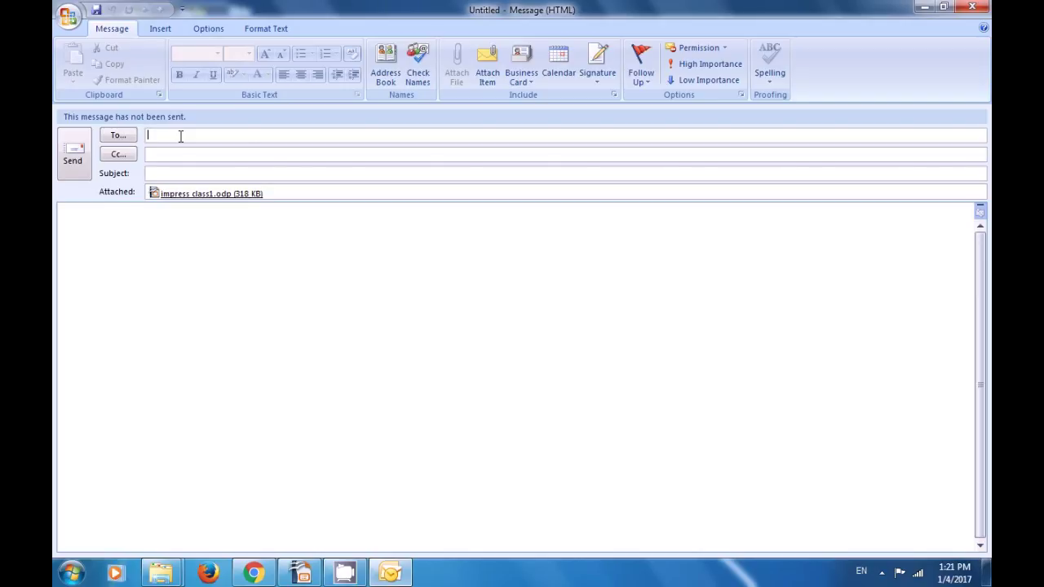
Step: Enter a recipient e-mail address, close the message without saving, and dismiss the OpenOffice error
{"action": "left_click", "coordinate": [973, 8]}
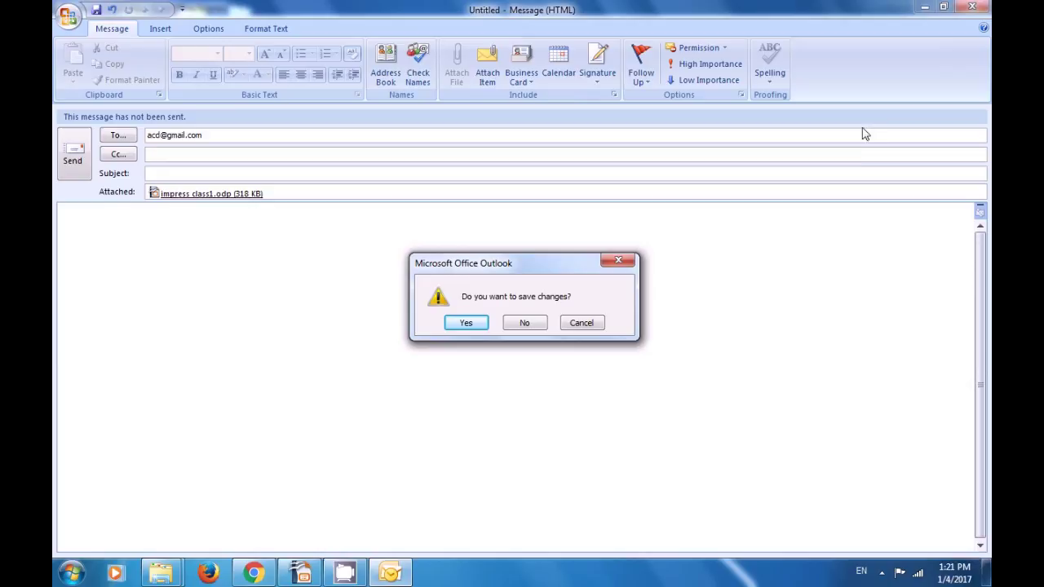
{"action": "left_click", "coordinate": [526, 325]}
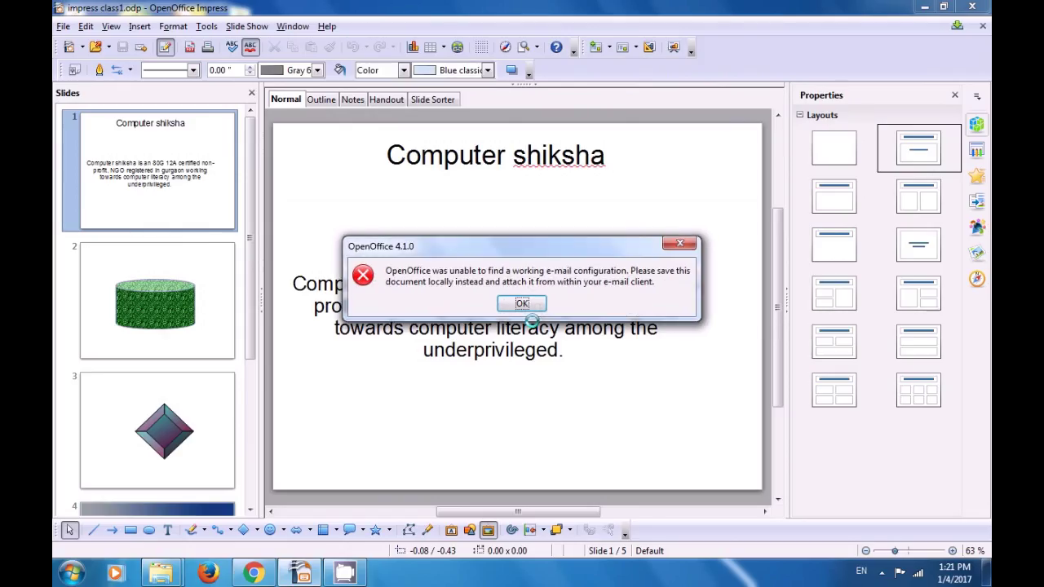
{"action": "left_click", "coordinate": [528, 305]}
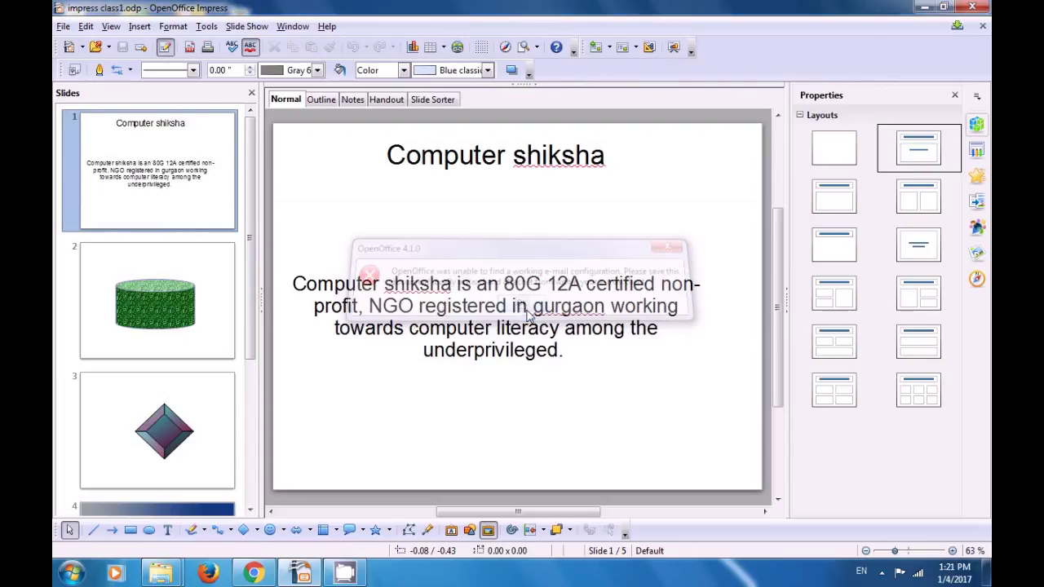